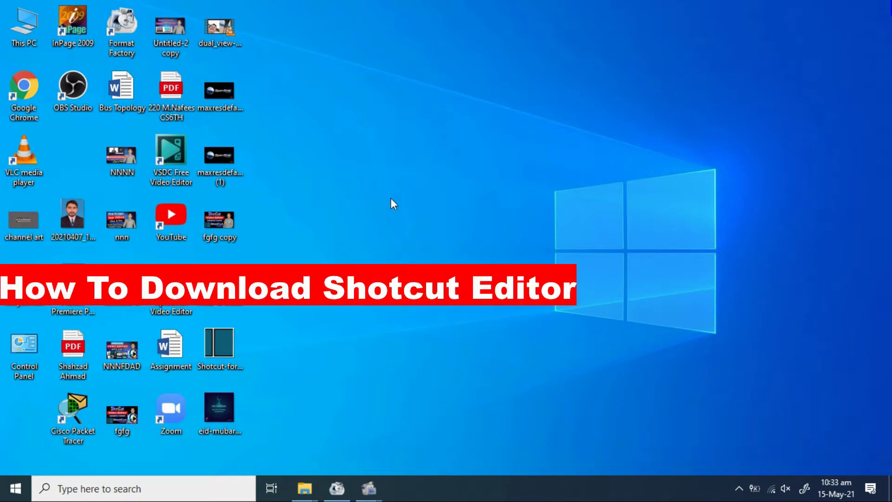
# Switch to Google Chrome, search the web for "shoutcut download" and open the official shotcut.org download page
pyautogui.doubleClick(32, 110)
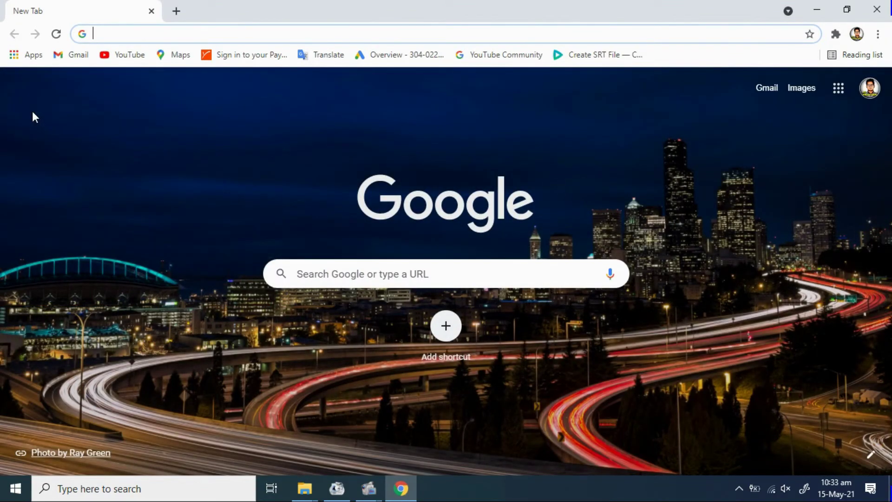
pyautogui.write('shou')
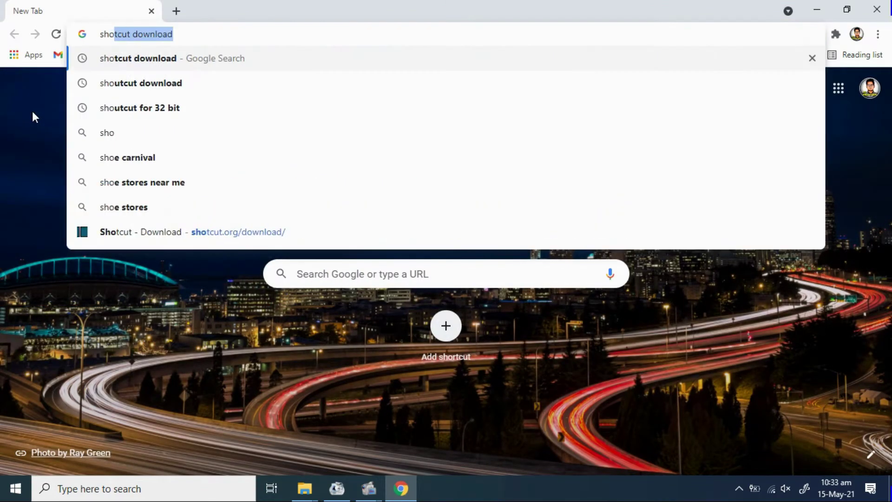
pyautogui.write('tcut downloa')
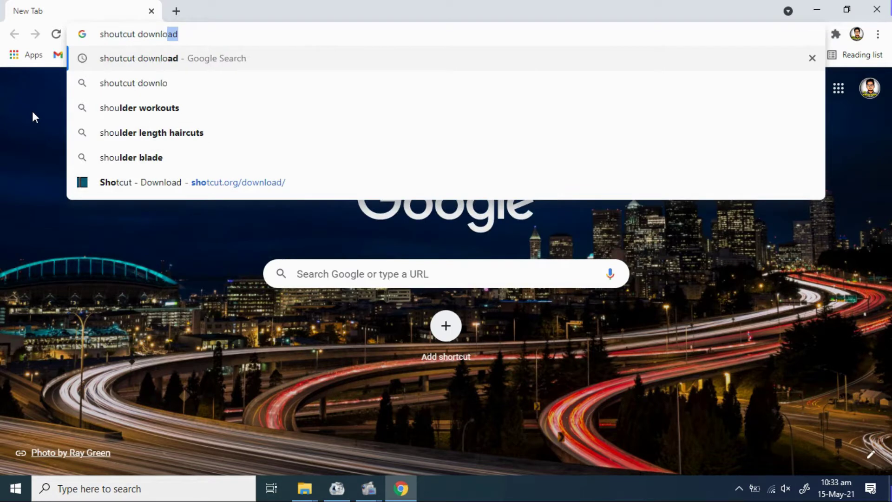
pyautogui.write('d')
pyautogui.press('Return')
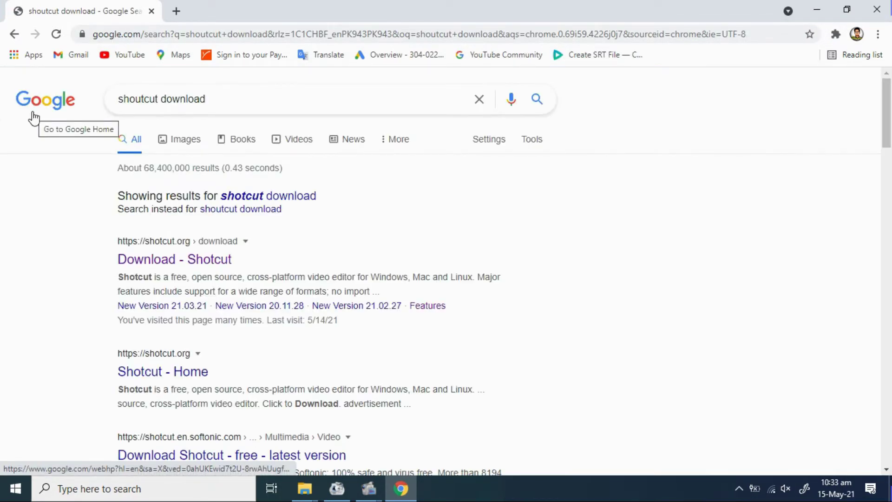
pyautogui.click(158, 262)
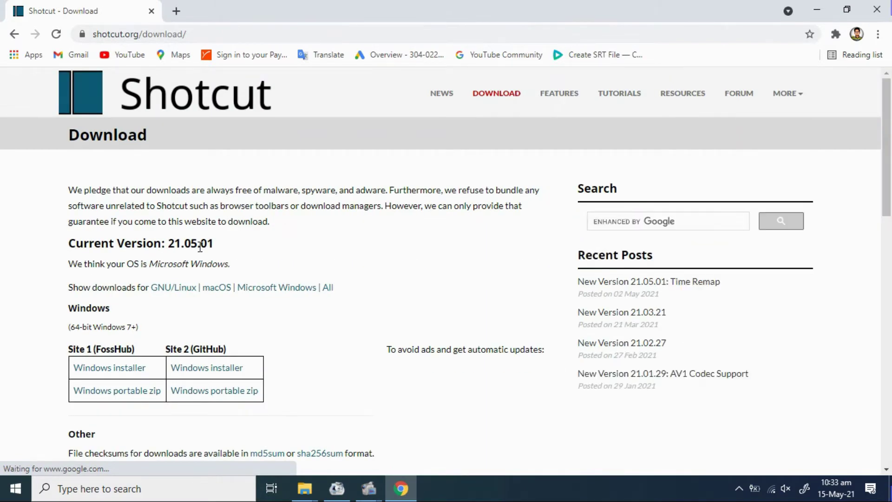
# Show the Shotcut downloads for all operating systems and look through the Windows, macOS and Linux options
pyautogui.moveTo(888, 135); pyautogui.dragTo(889, 170)
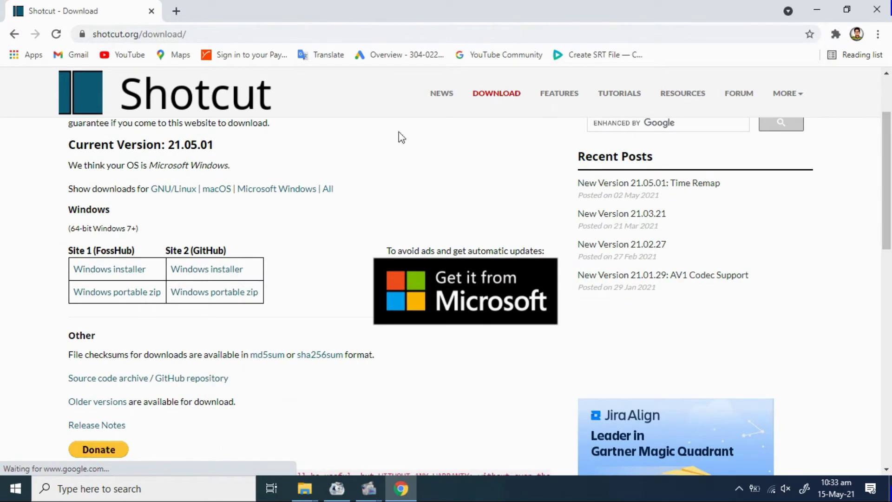
pyautogui.click(329, 192)
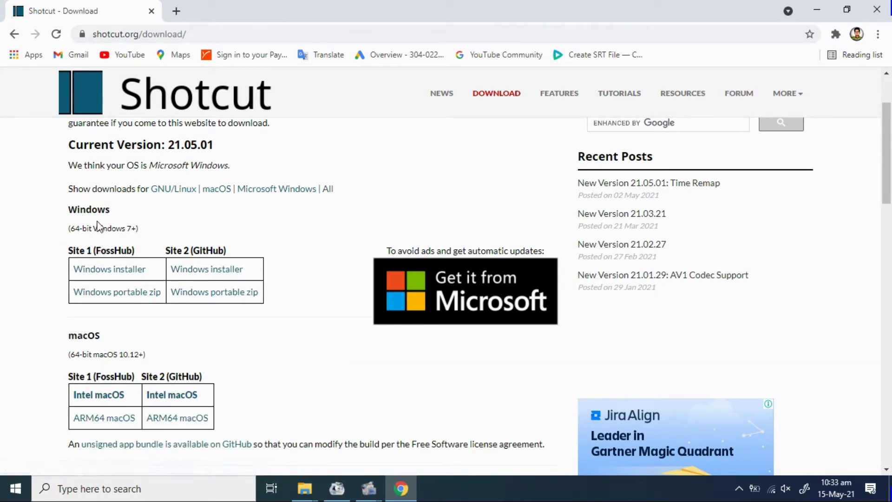
pyautogui.scroll(-9, 874, 269)
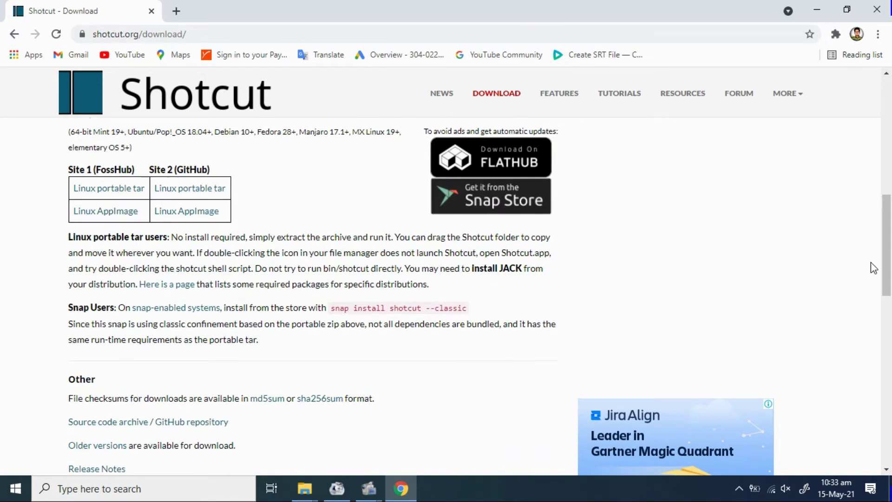
pyautogui.moveTo(870, 273); pyautogui.dragTo(890, 149)
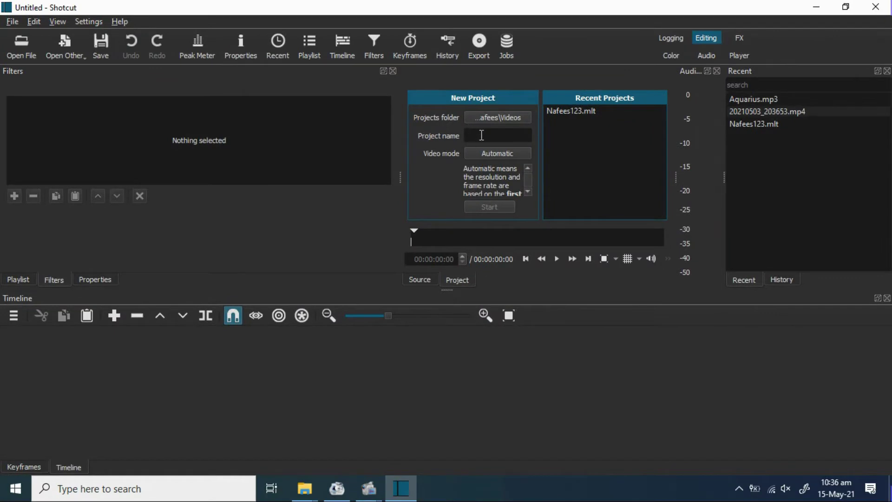
# In Shotcut, name the new project after its author and choose the Desktop as the projects folder
pyautogui.click(502, 267)
pyautogui.write('nafeeeeeeees')
pyautogui.click(495, 118)
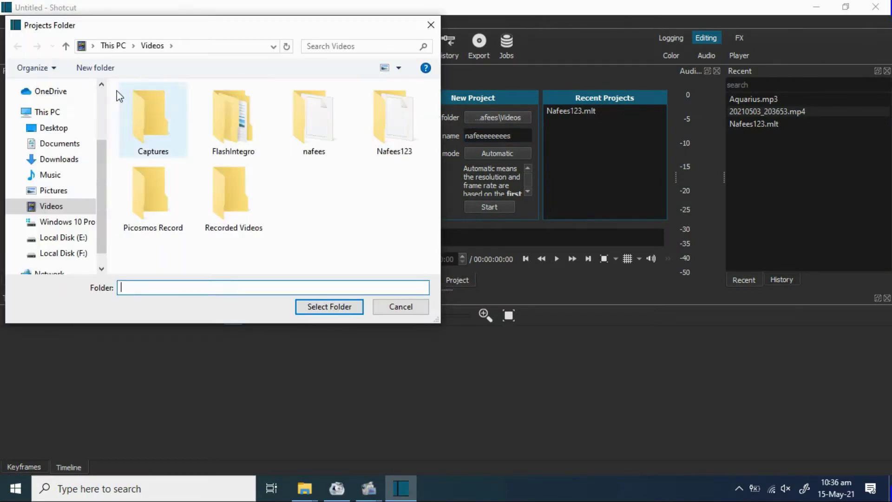
pyautogui.click(79, 128)
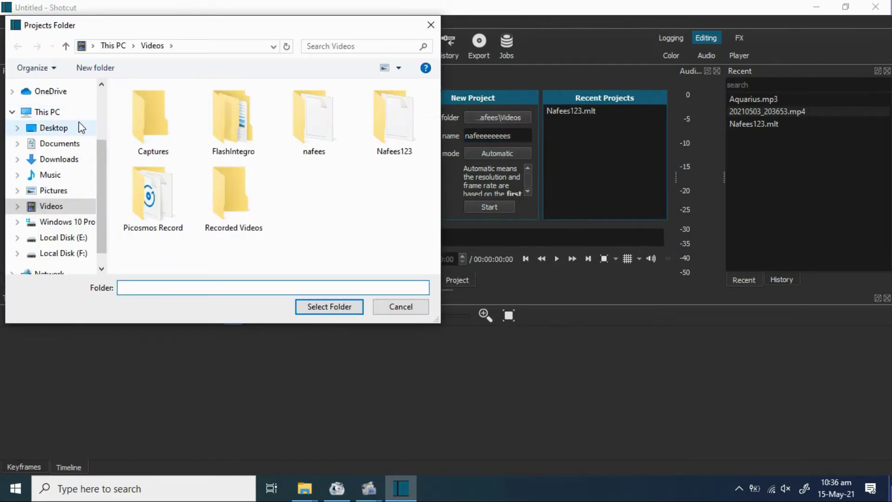
pyautogui.click(330, 308)
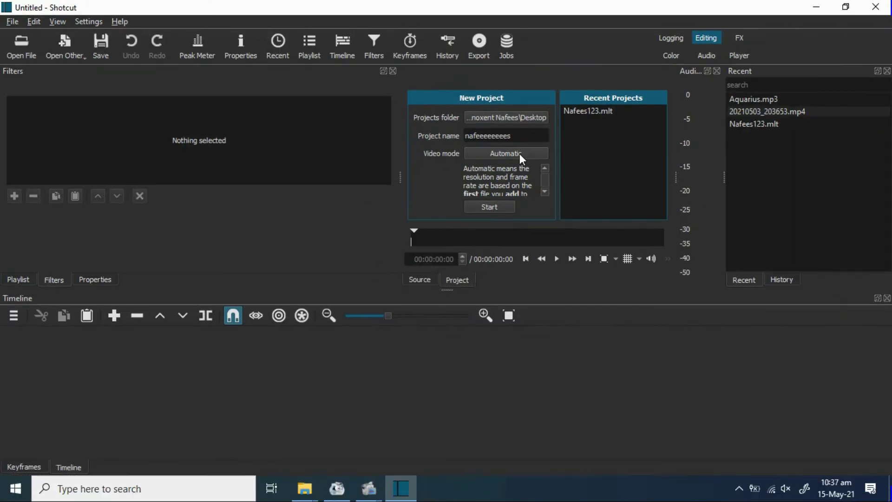
# Set the new project's video mode to HD 1080p 30 fps and start the project
pyautogui.click(519, 153)
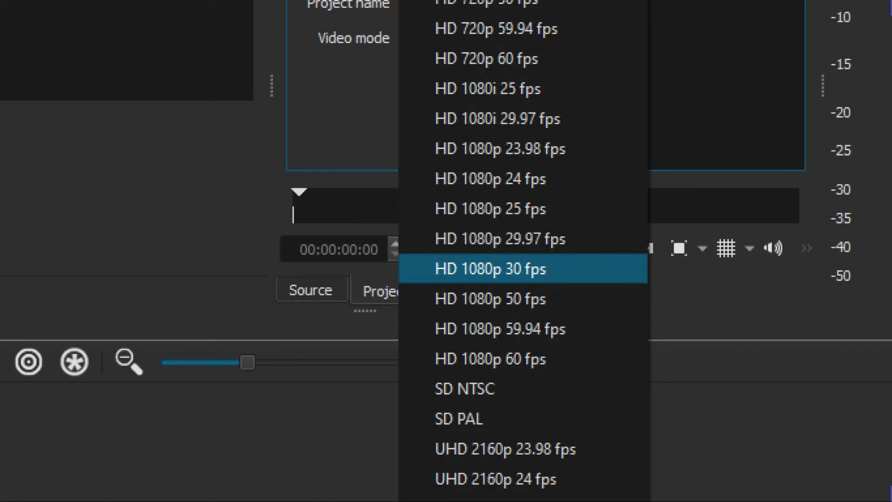
pyautogui.press('Escape')
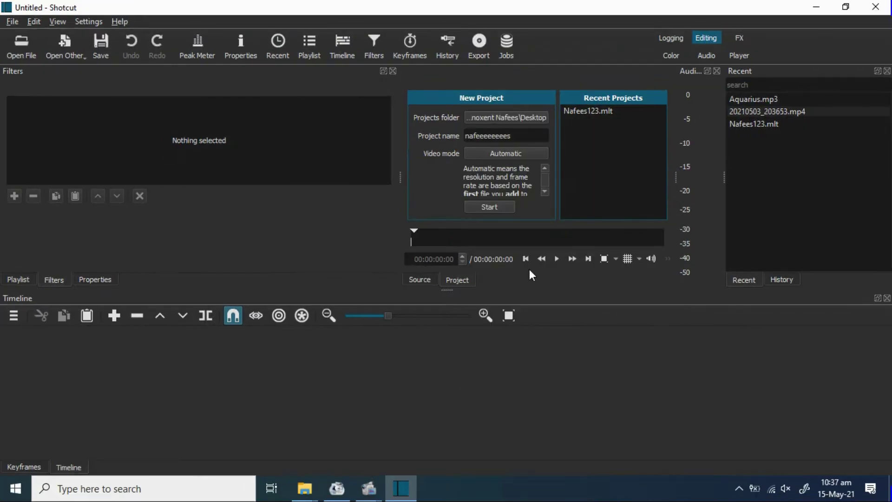
pyautogui.click(520, 152)
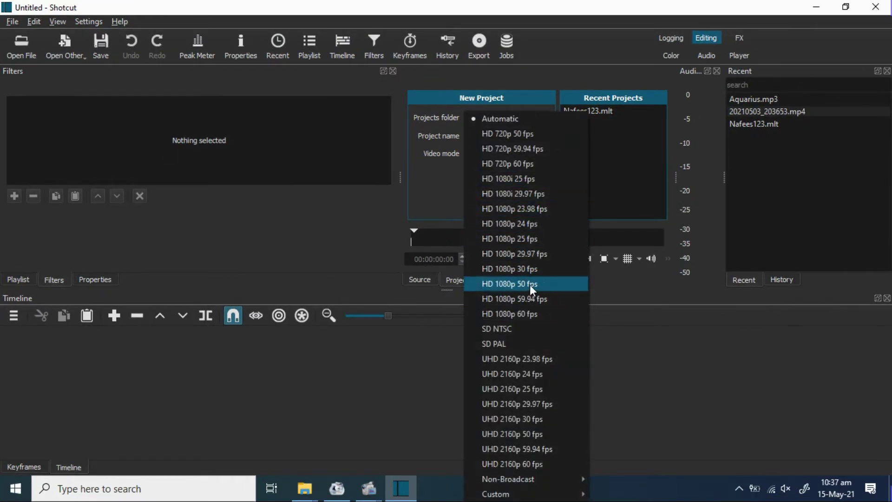
pyautogui.click(543, 268)
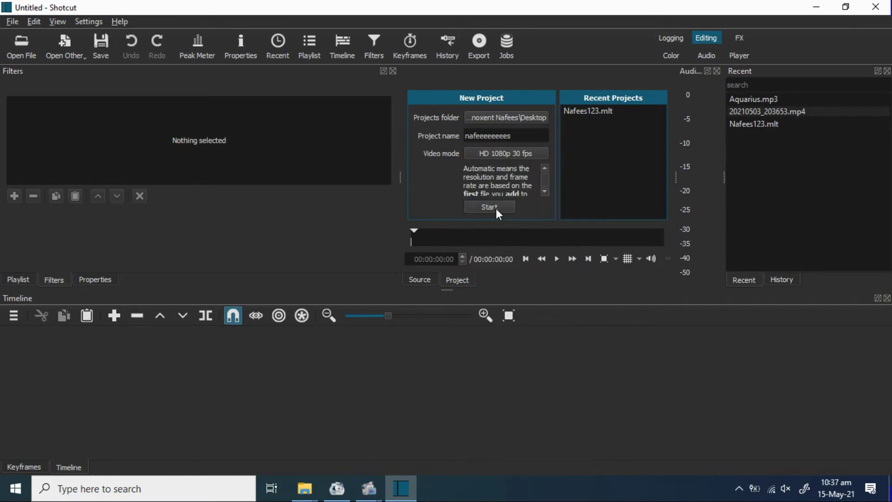
pyautogui.click(493, 207)
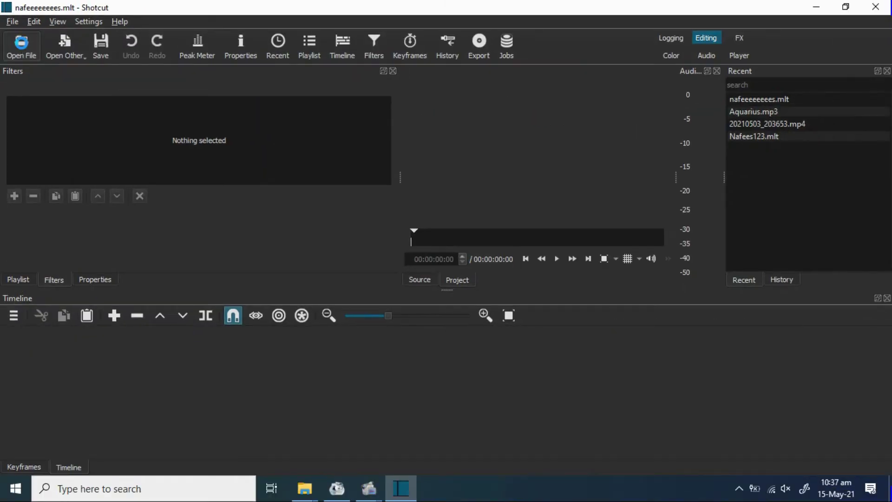
# Open the video 20210430_210102 from Local Disk (E:) and decline converting it to an edit-friendly format
pyautogui.click(21, 44)
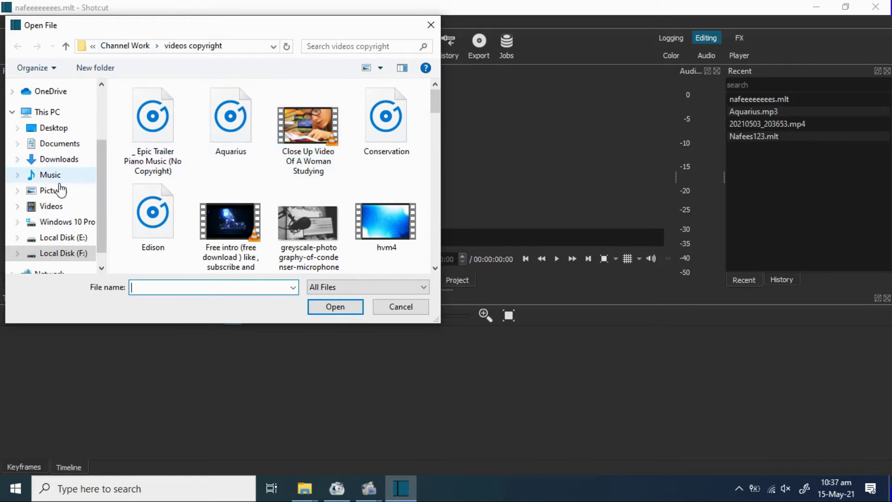
pyautogui.click(68, 237)
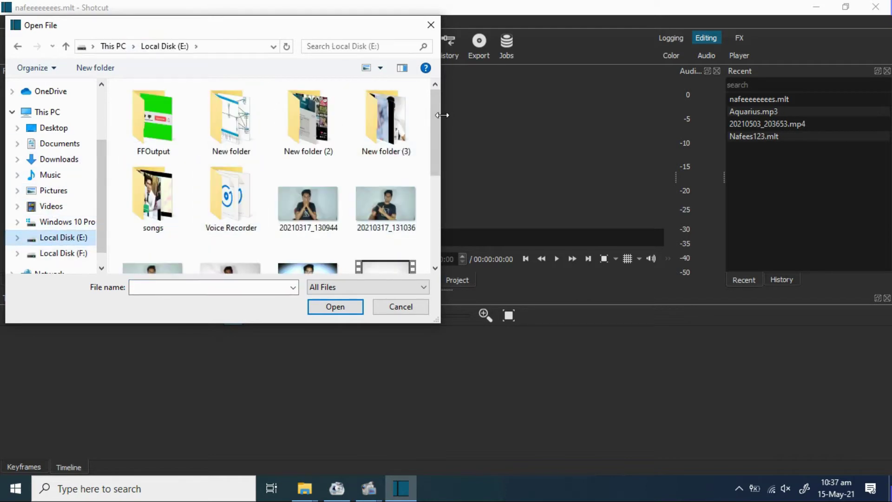
pyautogui.moveTo(433, 130); pyautogui.dragTo(433, 188)
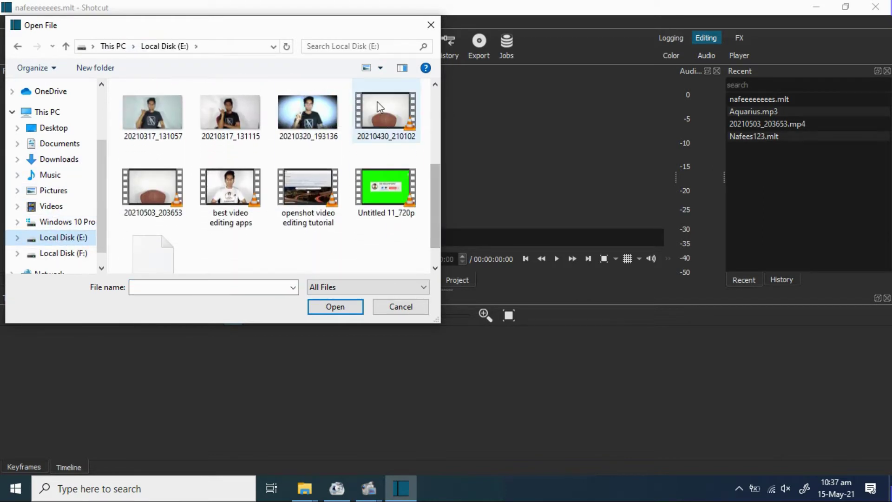
pyautogui.click(386, 123)
pyautogui.click(342, 304)
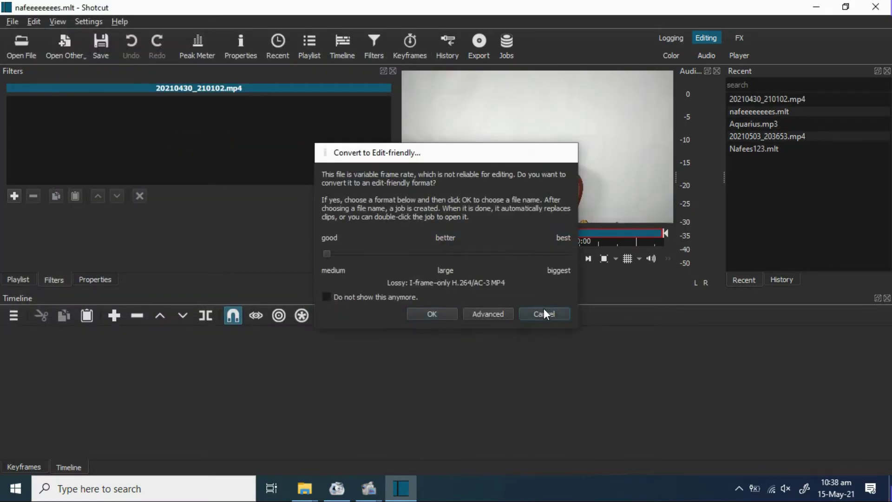
pyautogui.click(544, 314)
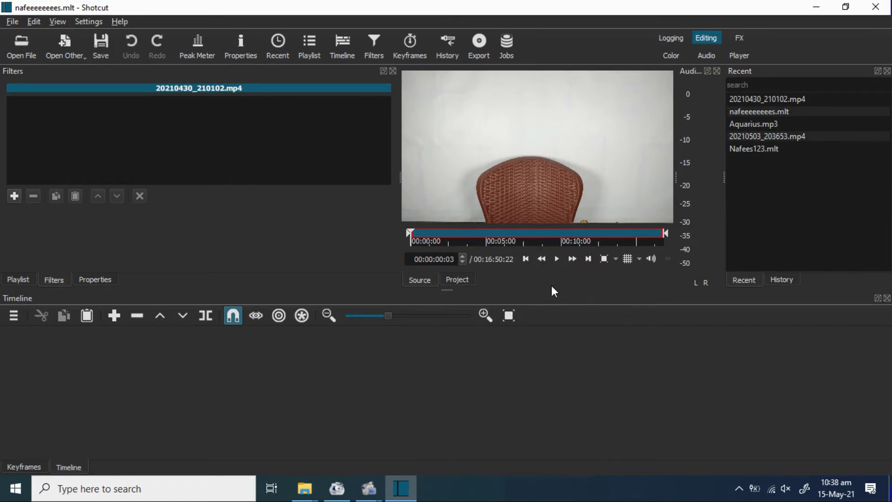
# Make the timeline area slightly taller and add the previewed video to it as a clip on track V1
pyautogui.moveTo(551, 289); pyautogui.dragTo(557, 267)
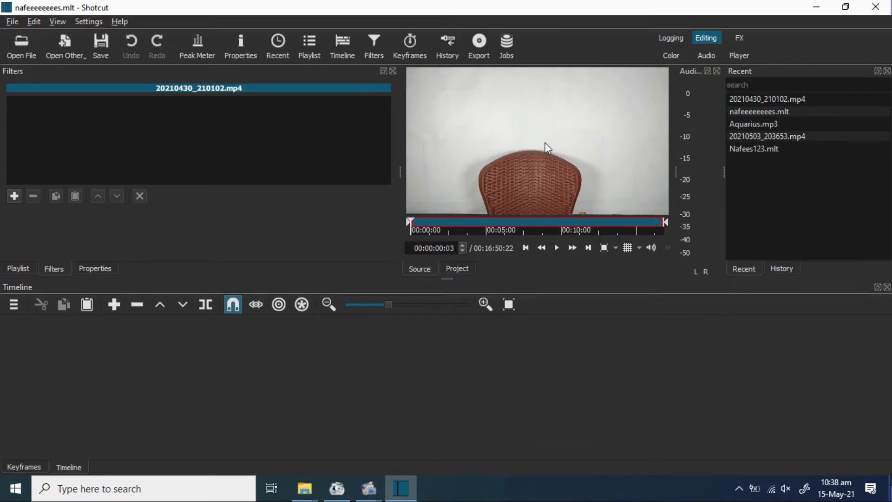
pyautogui.moveTo(542, 145); pyautogui.dragTo(63, 342)
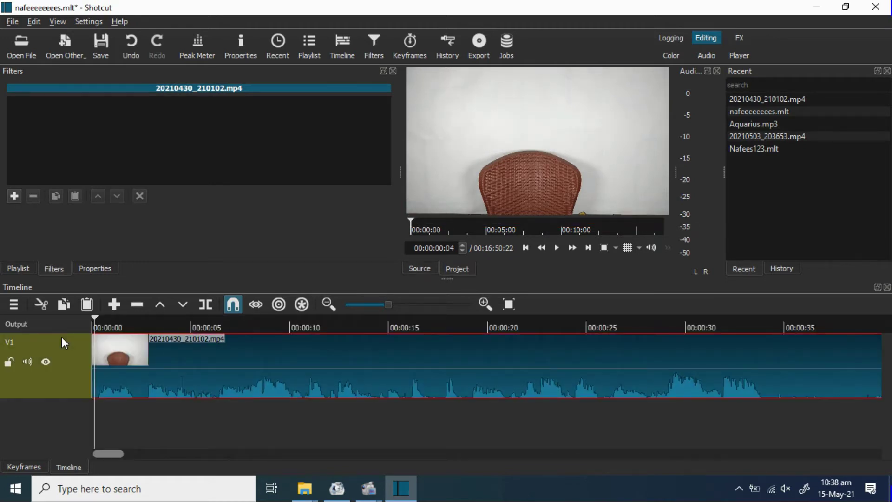
pyautogui.press('Home')
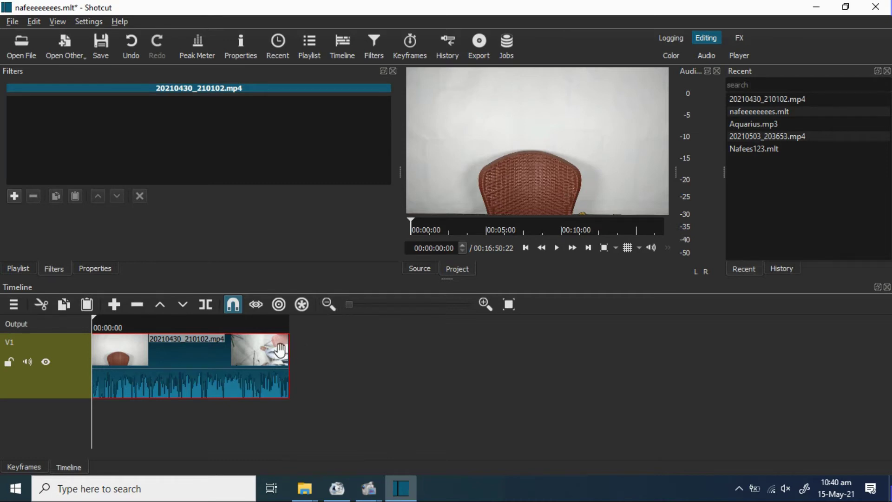
# Split the clip on track V1 at about 00:01:53:15
pyautogui.click(488, 303)
pyautogui.click(490, 305)
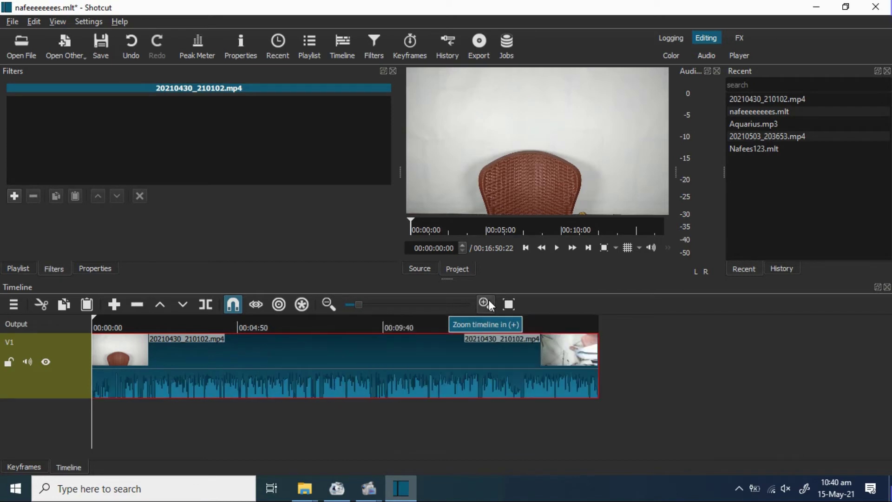
pyautogui.click(486, 305)
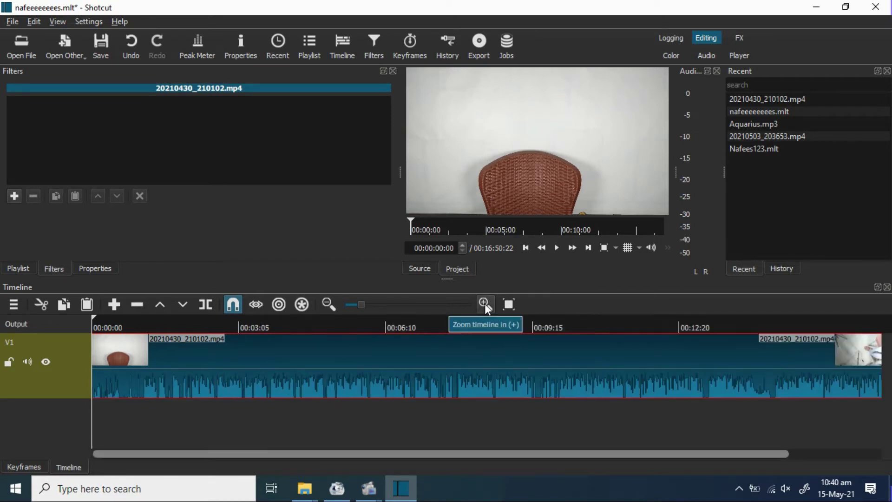
pyautogui.click(232, 330)
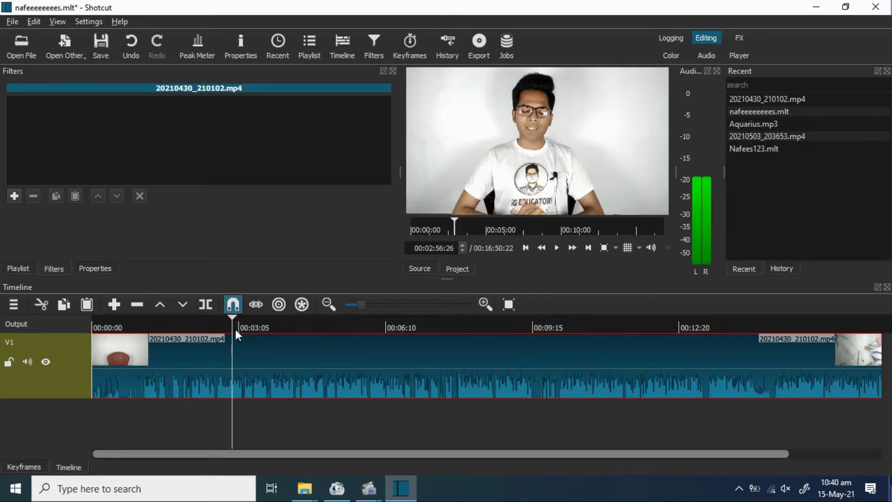
pyautogui.moveTo(233, 326); pyautogui.dragTo(182, 323)
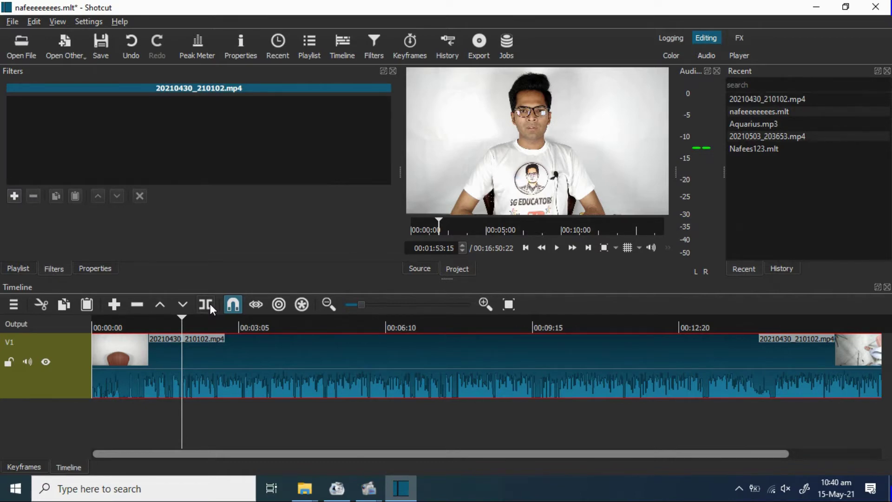
pyautogui.click(210, 303)
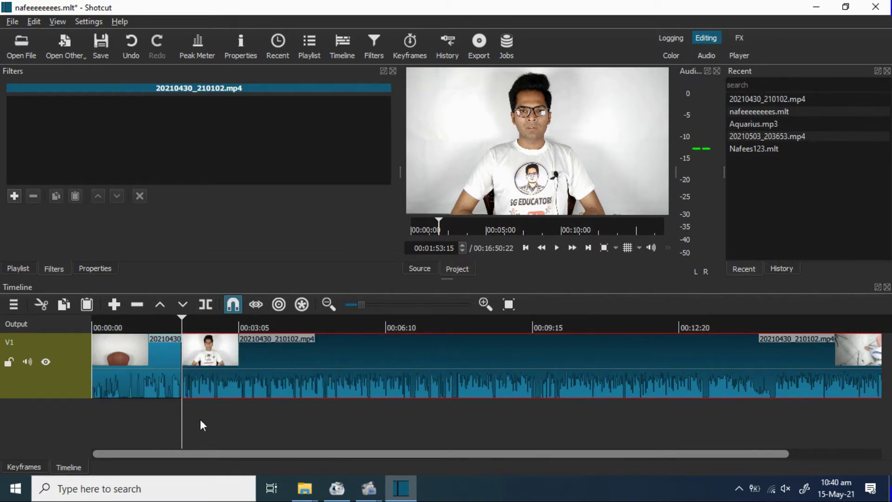
# Remove the segment before the split on track V1, and undo the removal
pyautogui.click(194, 432)
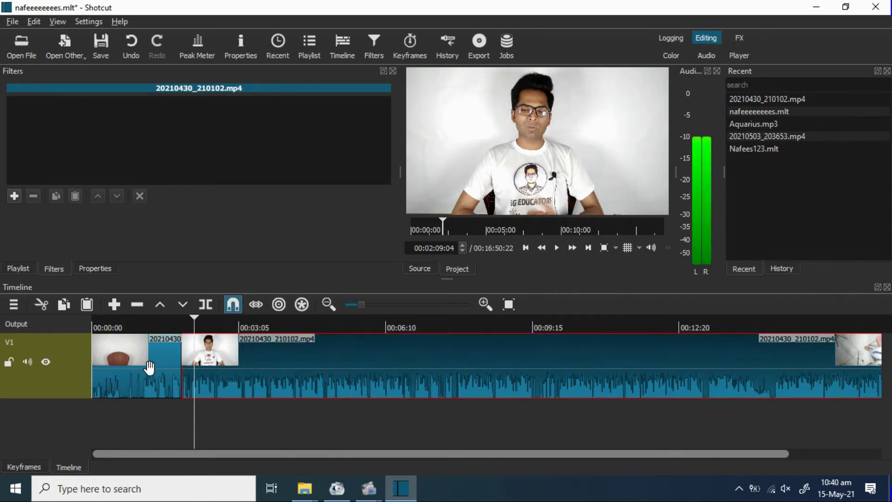
pyautogui.click(150, 367)
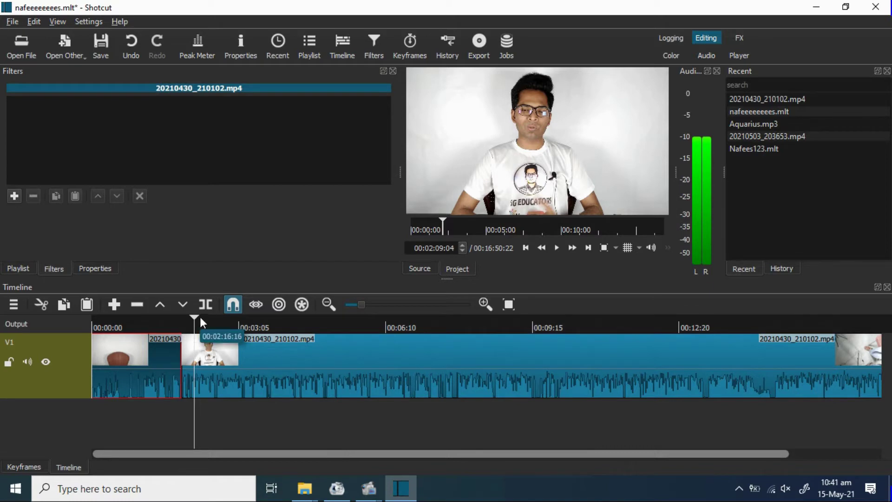
pyautogui.moveTo(194, 317); pyautogui.dragTo(118, 318)
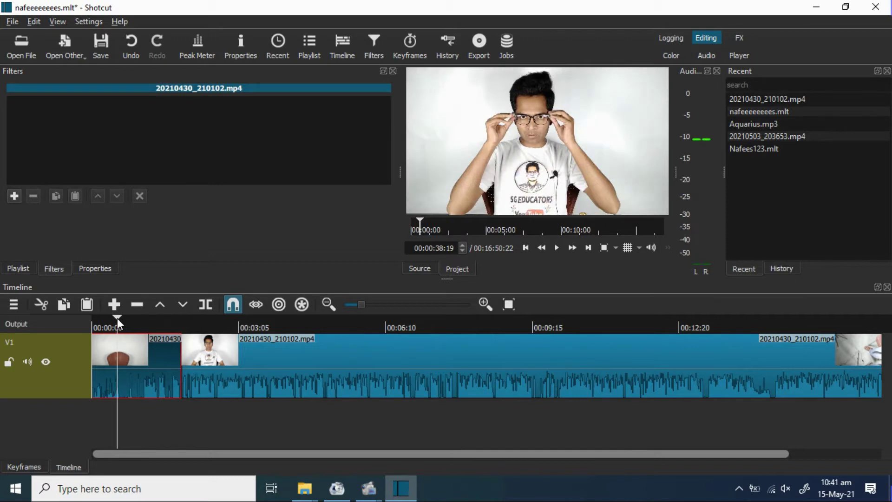
pyautogui.click(157, 441)
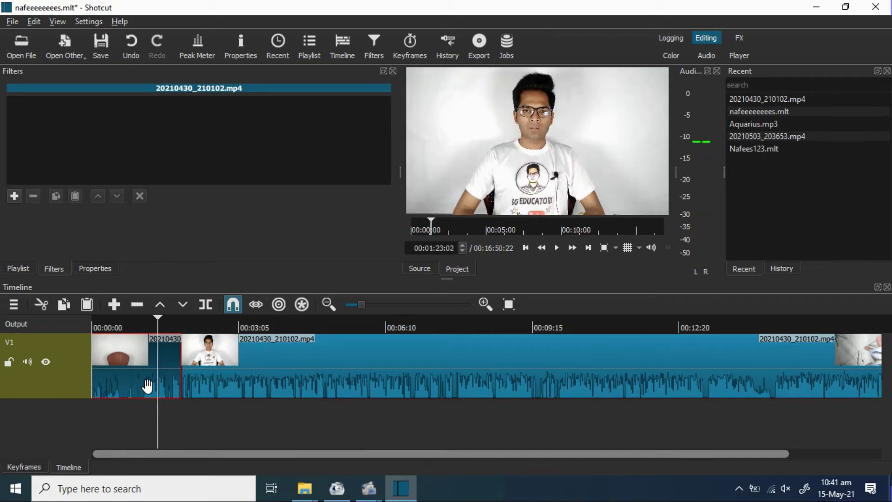
pyautogui.rightClick(147, 386)
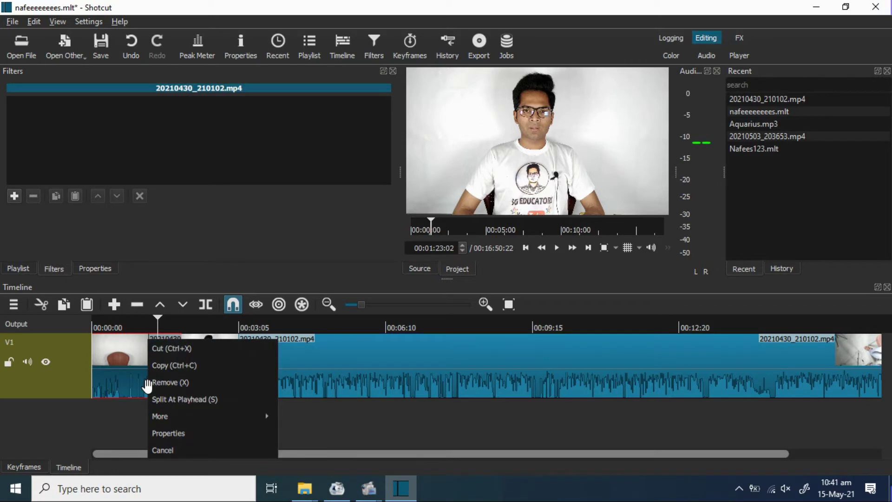
pyautogui.click(177, 383)
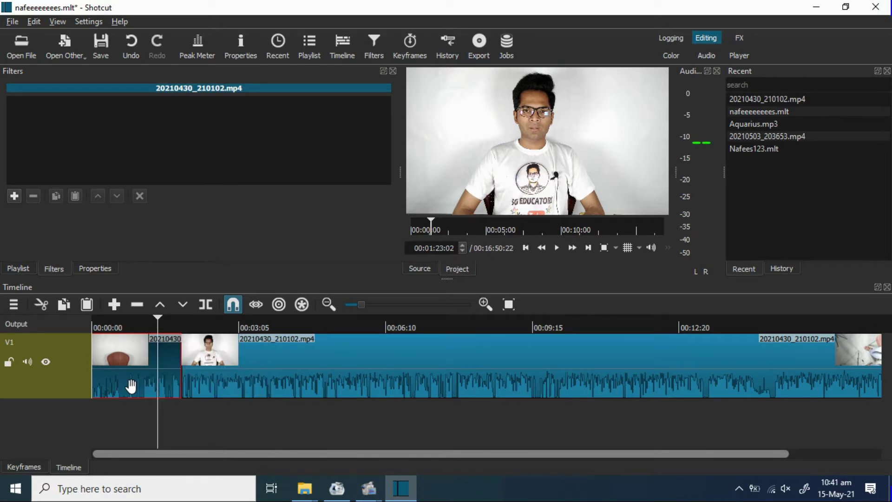
pyautogui.press('x')
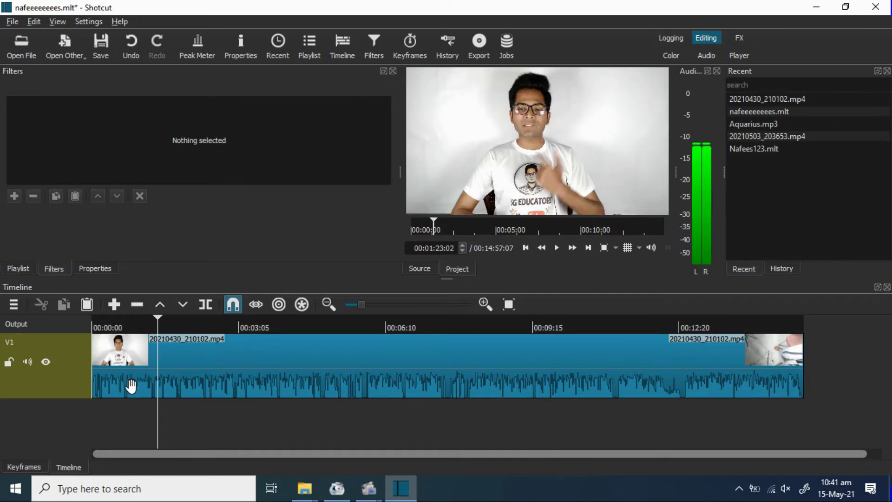
pyautogui.hotkey('ctrl', 'z')
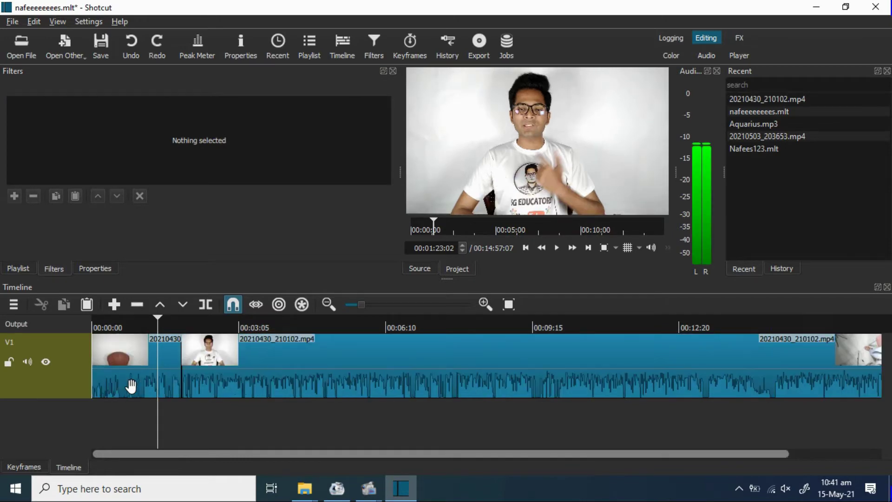
# Remove the first segment of track V1 with the gap closed, and return the playhead to the start of the timeline
pyautogui.rightClick(139, 367)
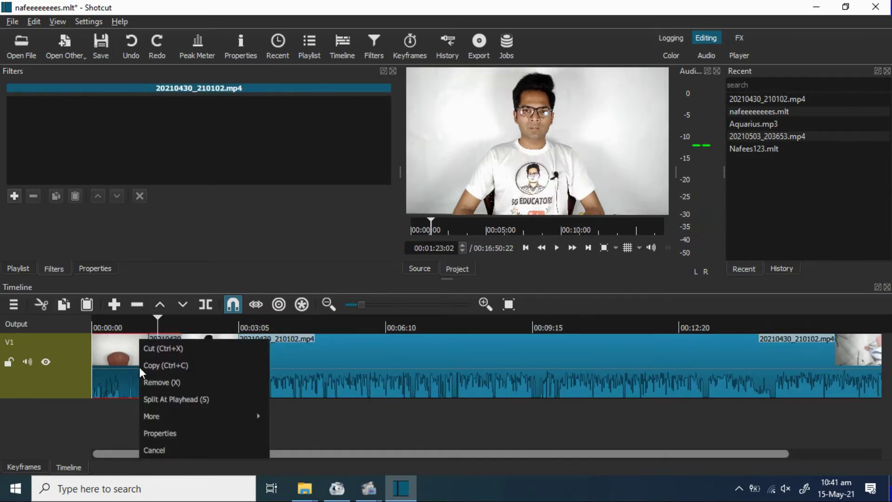
pyautogui.click(185, 383)
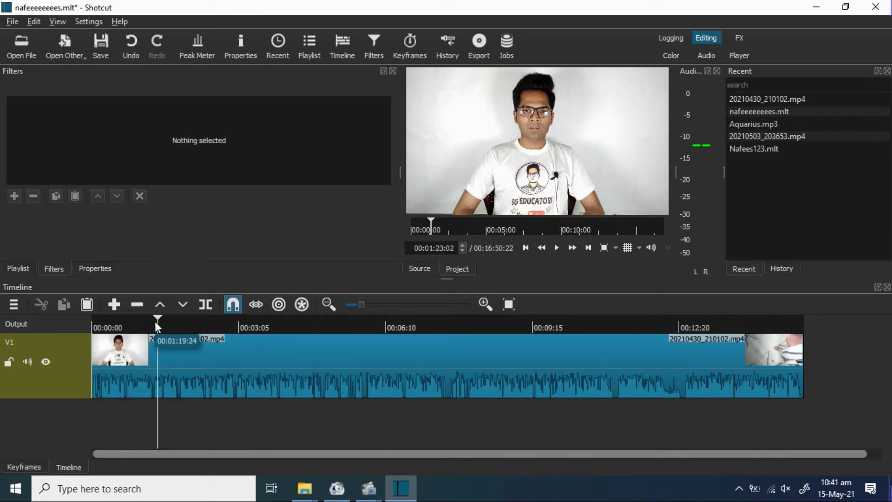
pyautogui.moveTo(155, 322); pyautogui.dragTo(86, 320)
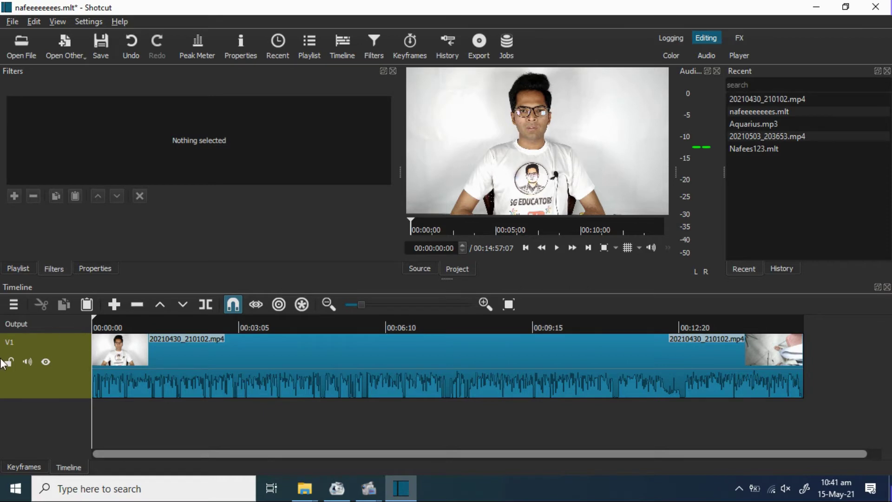
# Split the clip on track V1 at about 00:03:54:13 and again at about 00:05:06:01
pyautogui.click(759, 319)
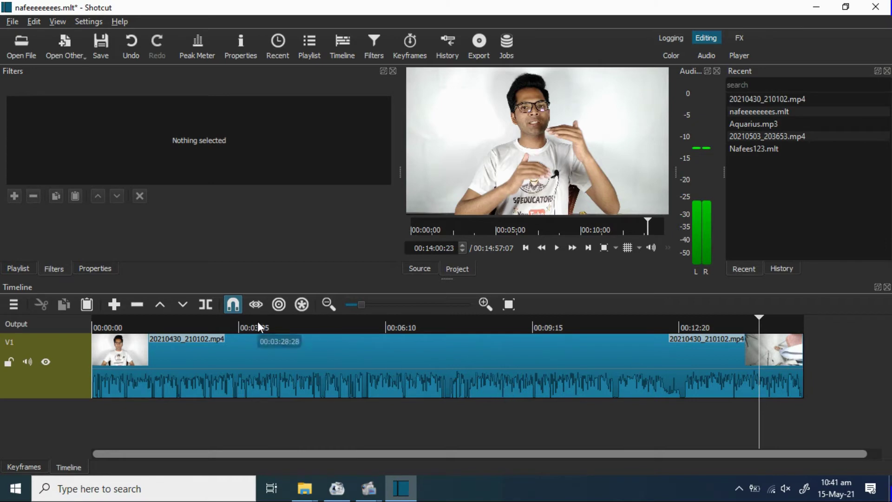
pyautogui.click(283, 322)
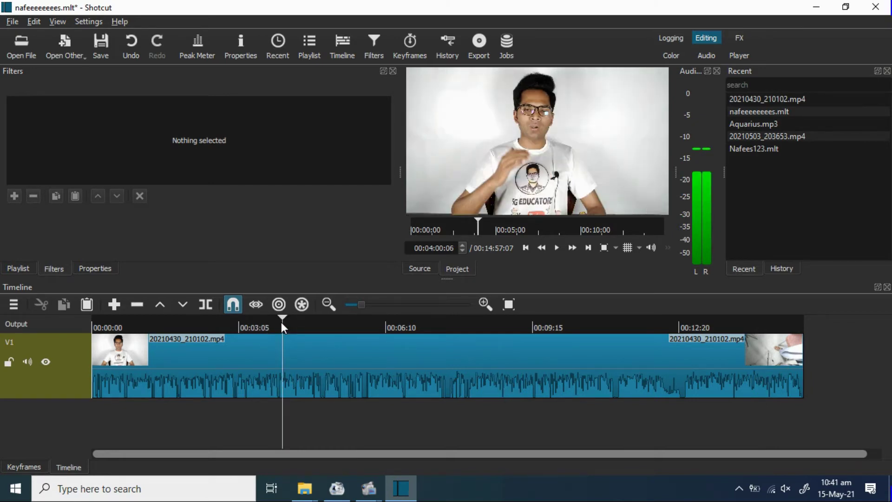
pyautogui.moveTo(280, 322); pyautogui.dragTo(278, 322)
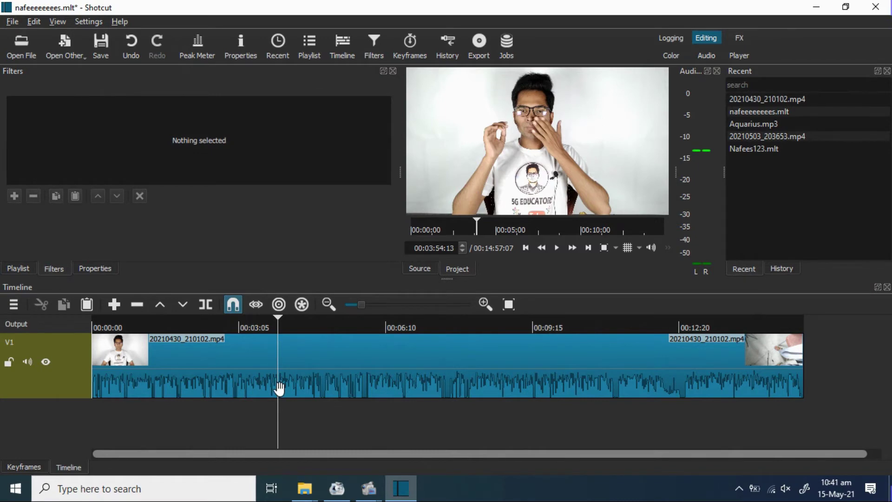
pyautogui.click(207, 309)
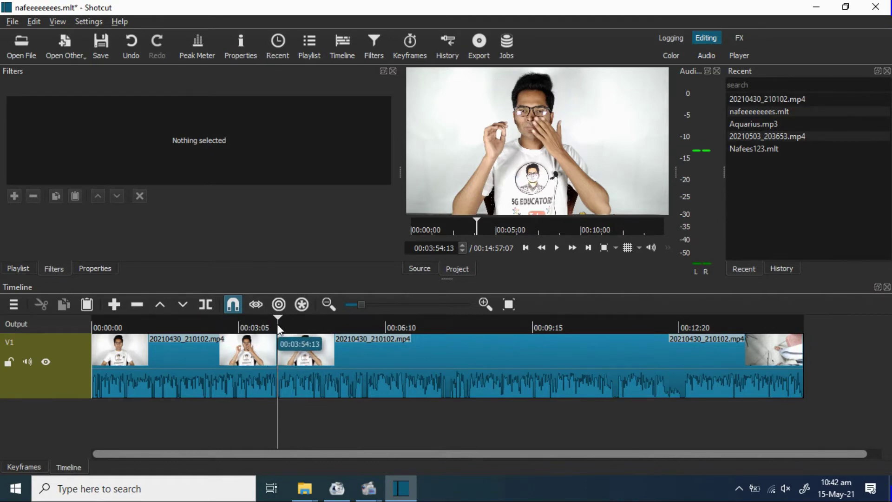
pyautogui.moveTo(277, 317); pyautogui.dragTo(335, 322)
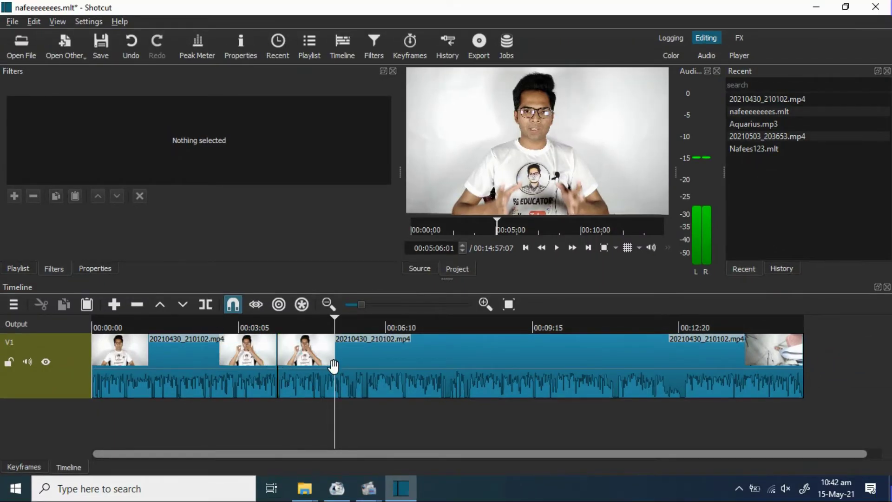
pyautogui.click(215, 303)
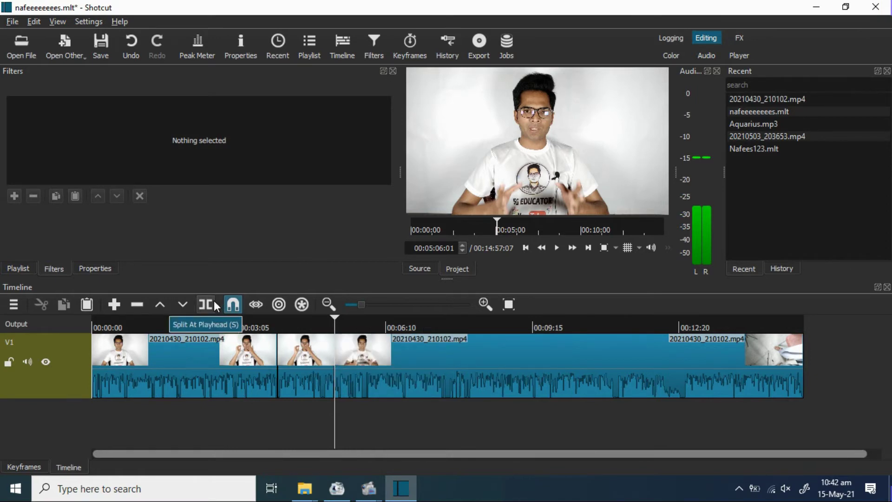
# Remove the short middle segment between the two splits on track V1
pyautogui.click(308, 371)
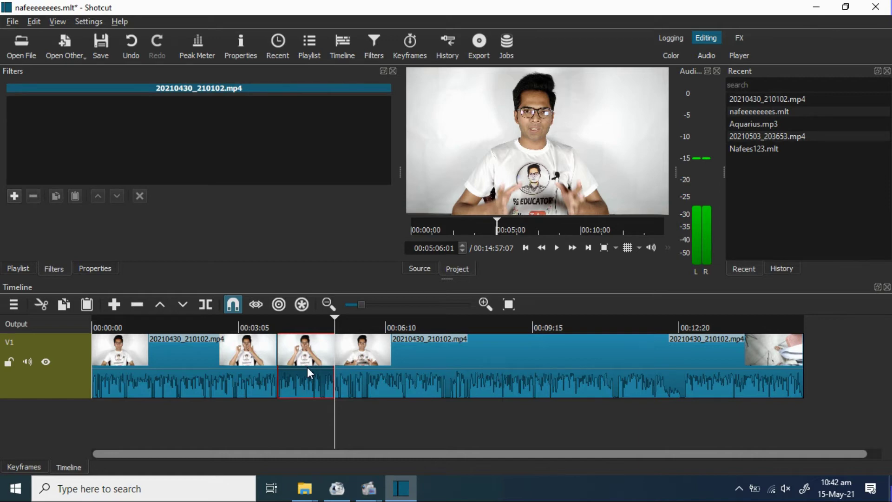
pyautogui.rightClick(307, 367)
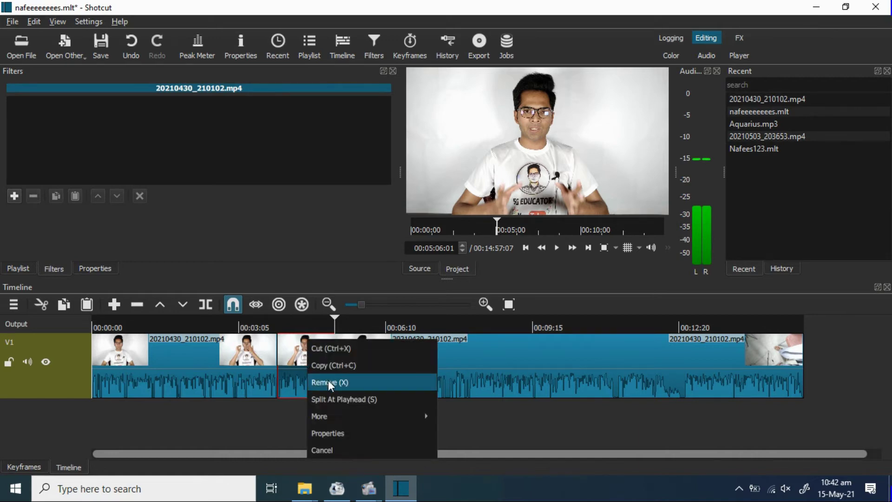
pyautogui.click(329, 380)
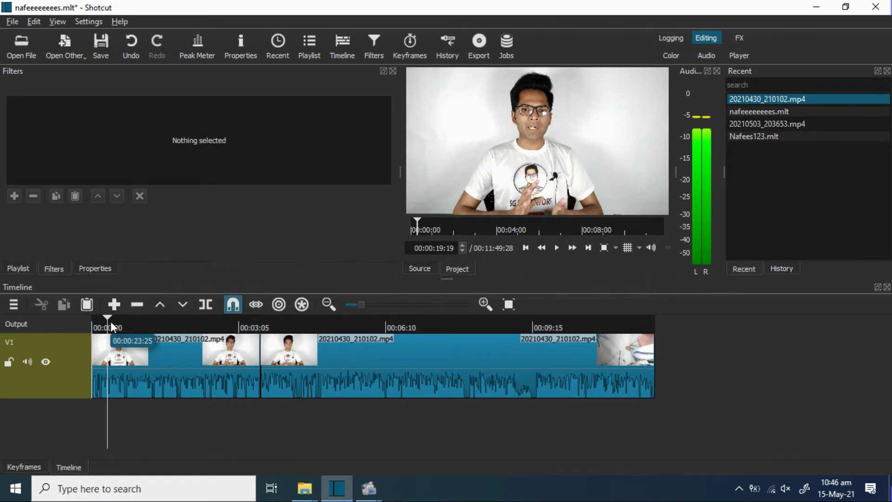
# Place the playhead at about 00:00:03:08 and add an audio track to the timeline
pyautogui.click(96, 320)
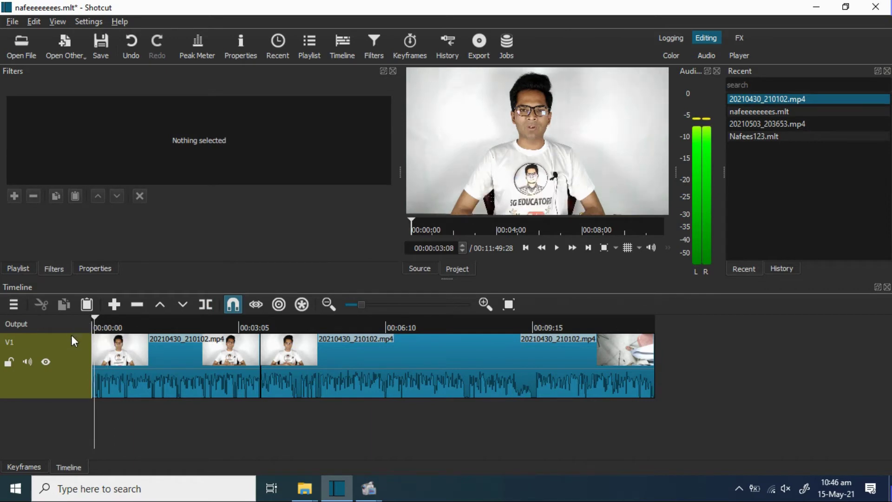
pyautogui.rightClick(73, 339)
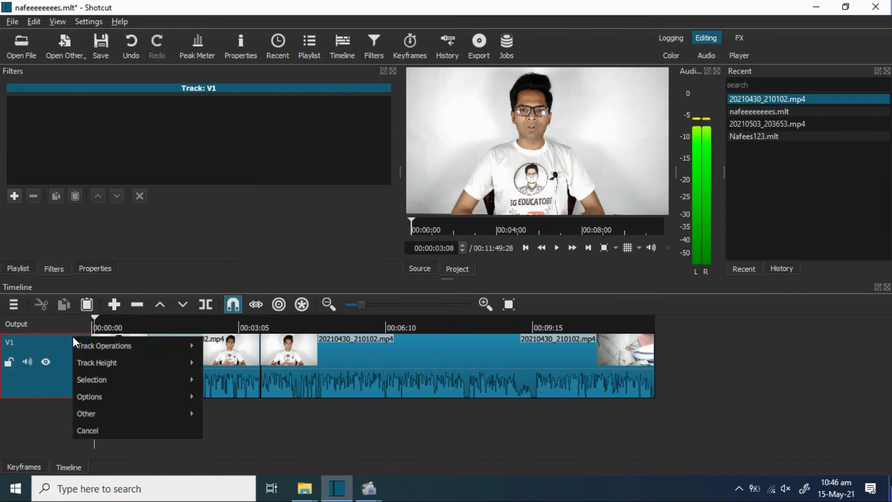
pyautogui.moveTo(104, 351)
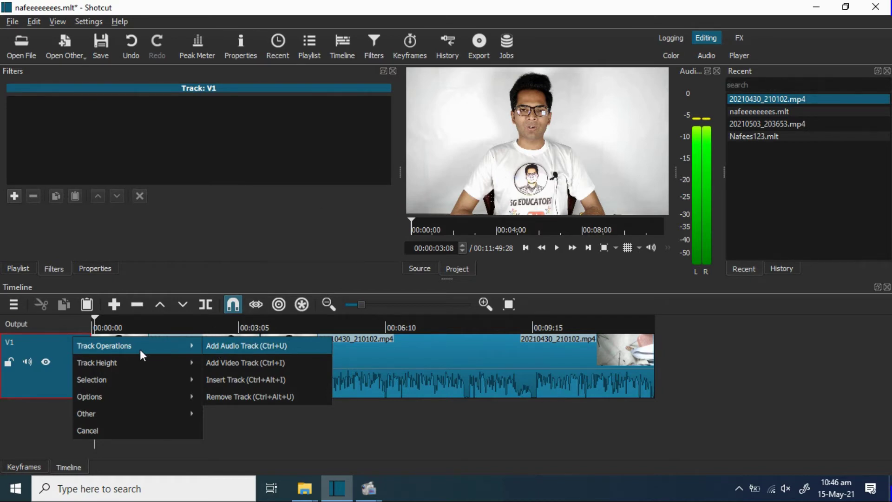
pyautogui.click(63, 344)
pyautogui.rightClick(62, 344)
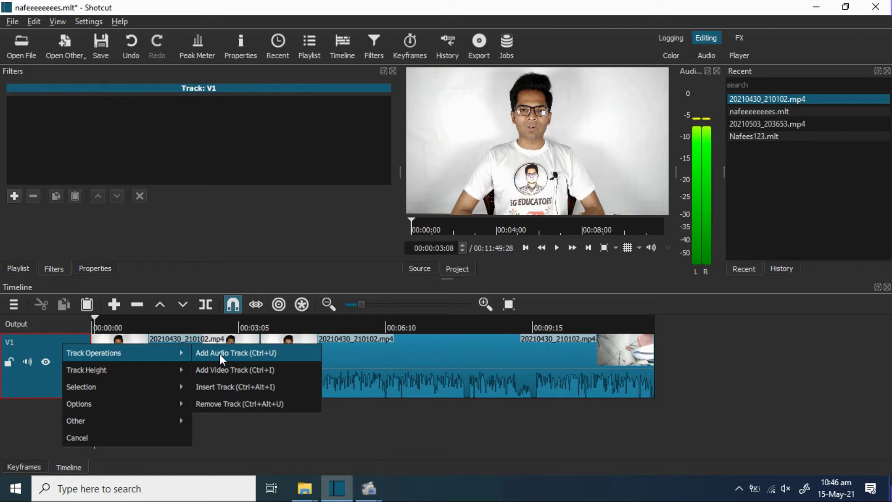
pyautogui.click(220, 356)
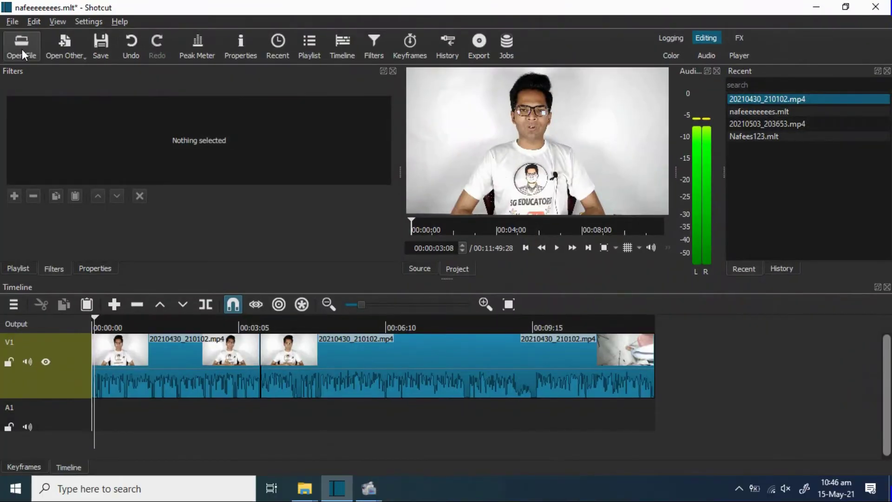
# Open the Aquarius audio file from the videos copyright folder and place it near the start of track A1
pyautogui.click(21, 49)
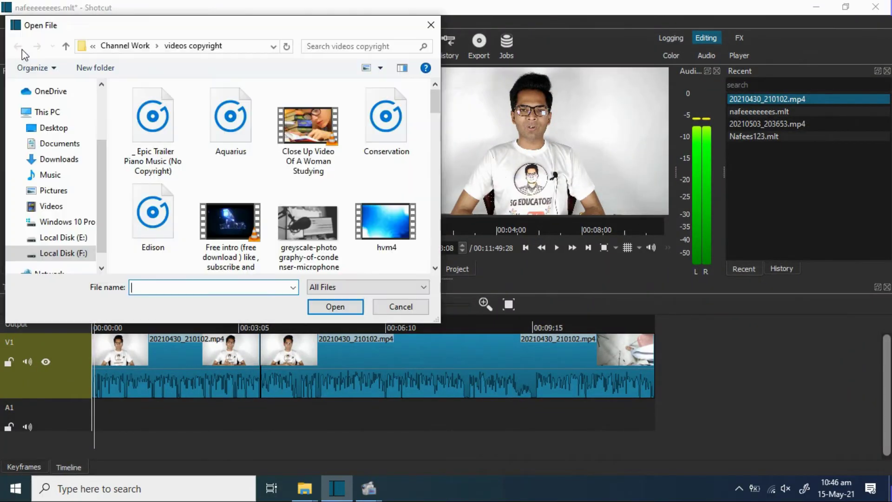
pyautogui.click(237, 132)
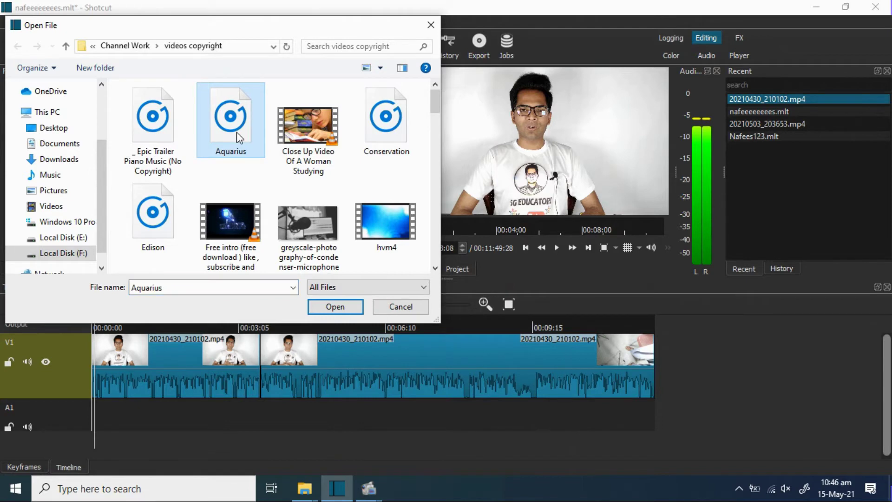
pyautogui.click(327, 309)
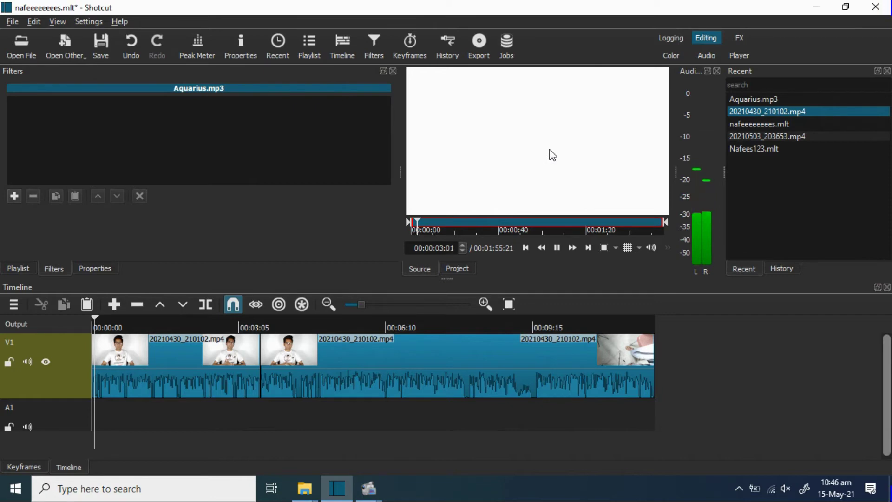
pyautogui.moveTo(242, 377); pyautogui.dragTo(99, 418)
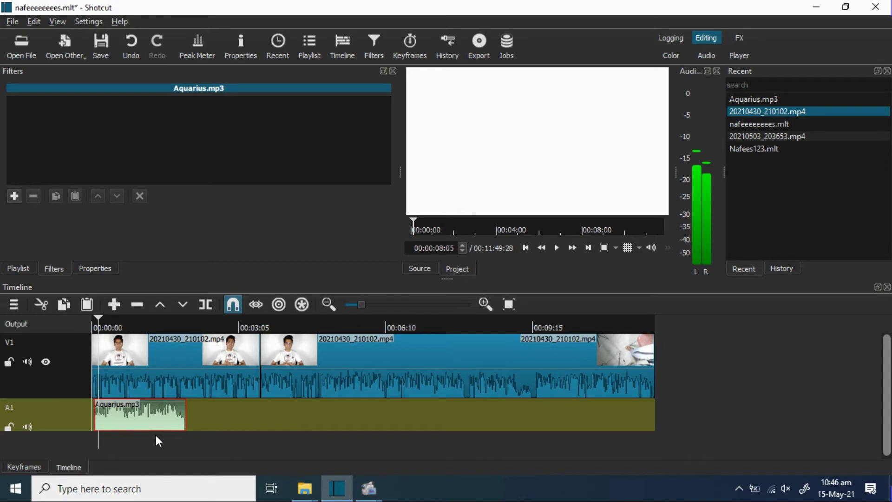
# Add a Gain / Volume filter to the Aquarius clip with its level at -8.1 dB, and return the playhead near the start
pyautogui.moveTo(186, 438); pyautogui.dragTo(219, 411)
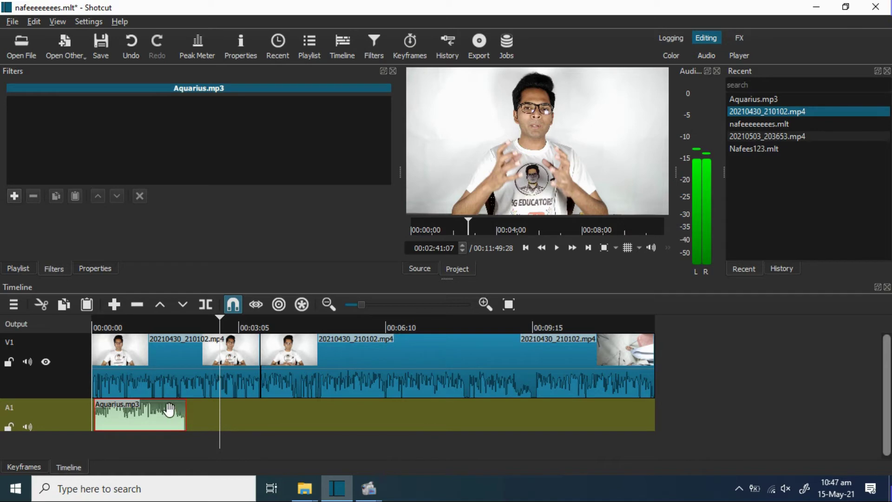
pyautogui.click(256, 442)
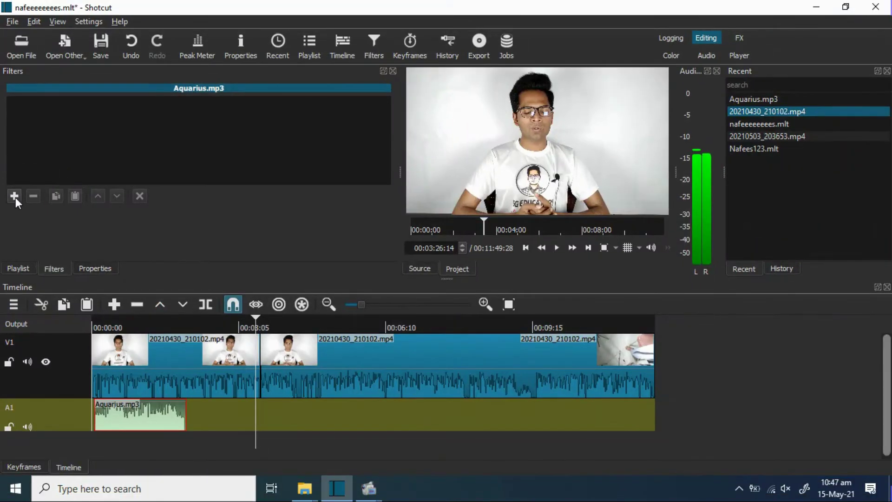
pyautogui.click(15, 195)
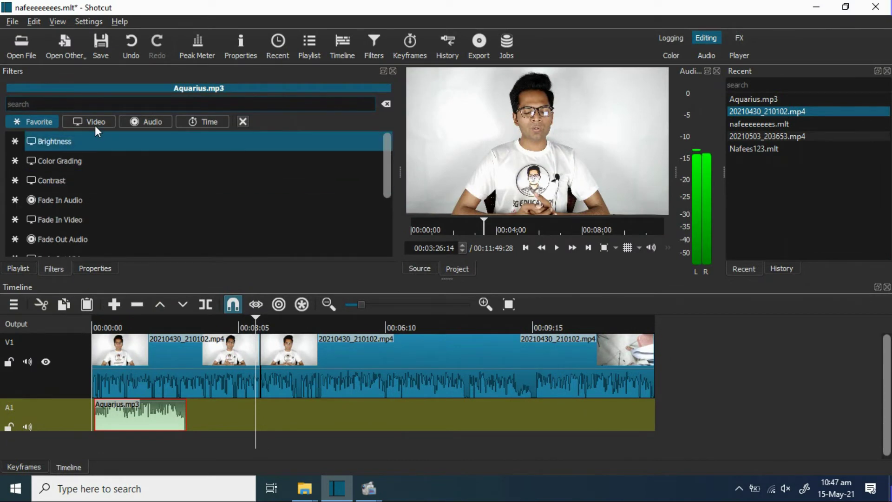
pyautogui.write('vo')
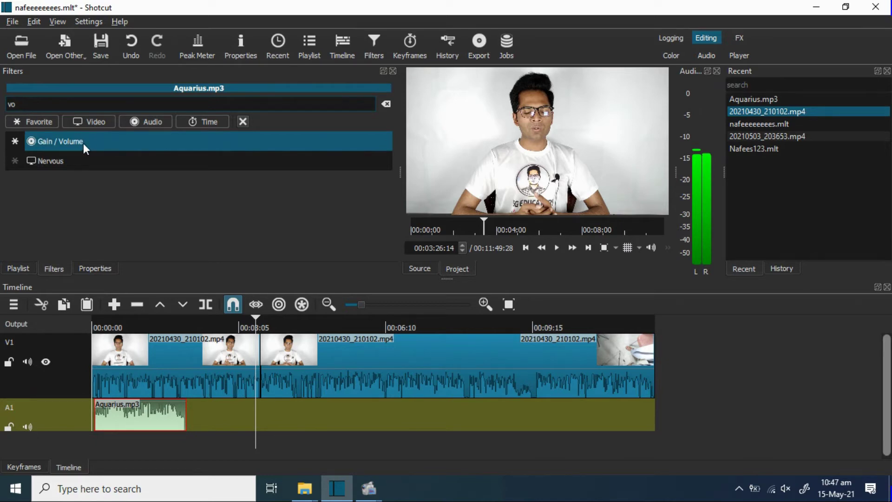
pyautogui.click(83, 143)
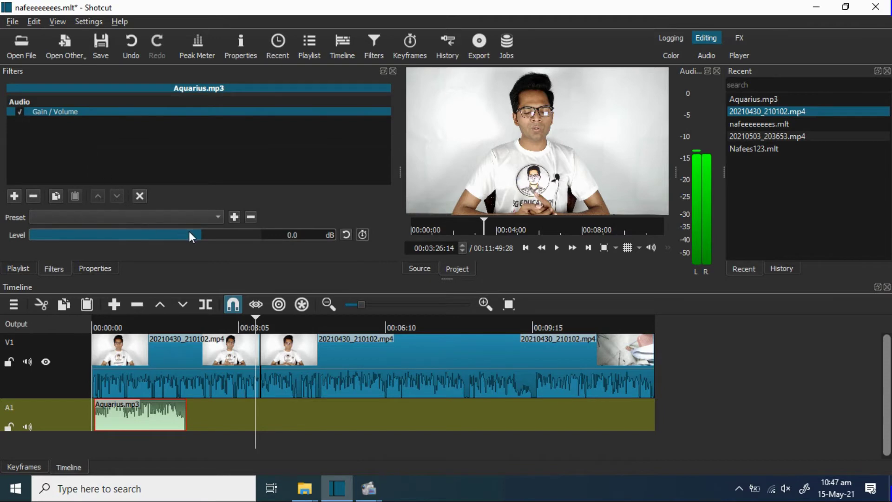
pyautogui.moveTo(202, 236); pyautogui.dragTo(177, 240)
pyautogui.moveTo(258, 322); pyautogui.dragTo(80, 322)
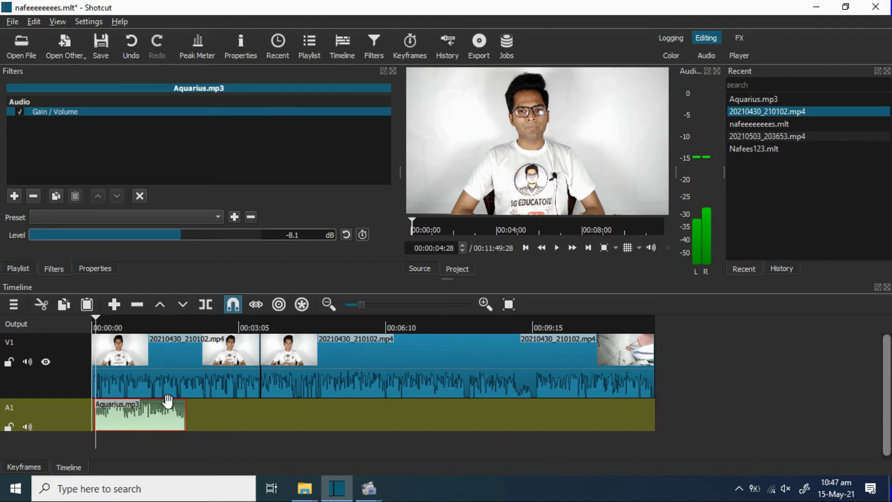
# Copy the Aquarius clip and paste five copies end to end on track A1, starting at the original clip's end
pyautogui.click(85, 326)
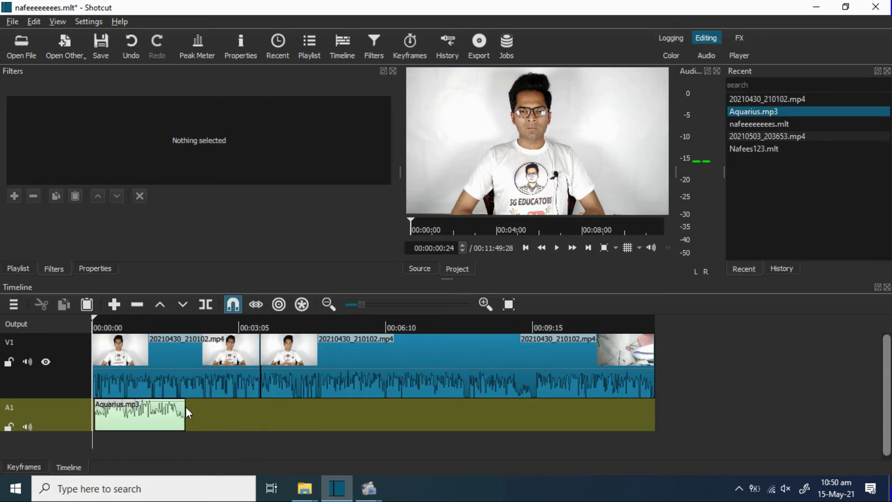
pyautogui.click(188, 325)
pyautogui.click(185, 322)
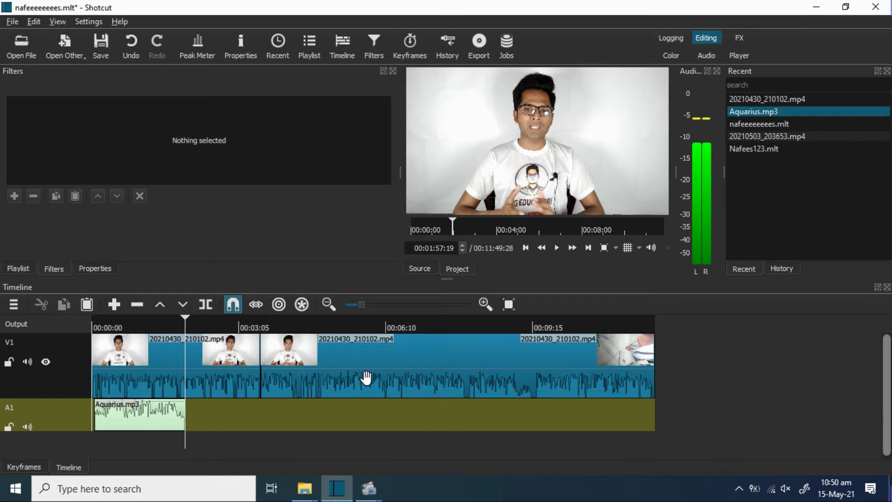
pyautogui.rightClick(149, 421)
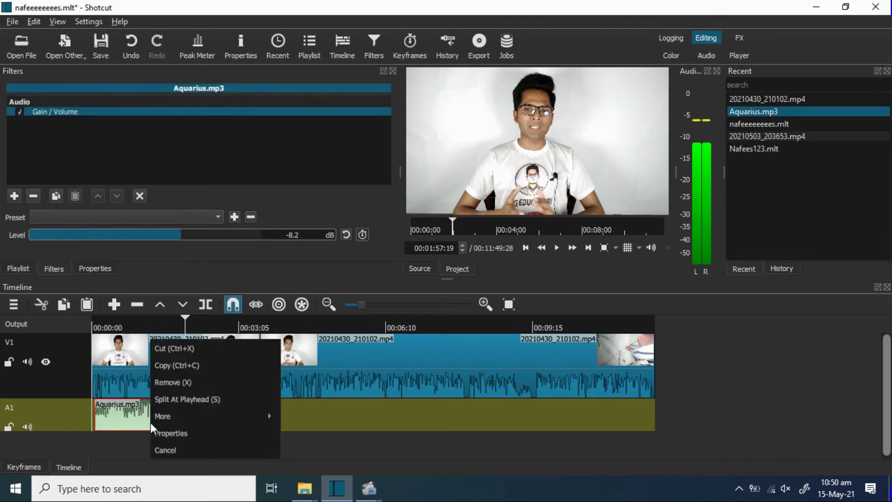
pyautogui.click(185, 364)
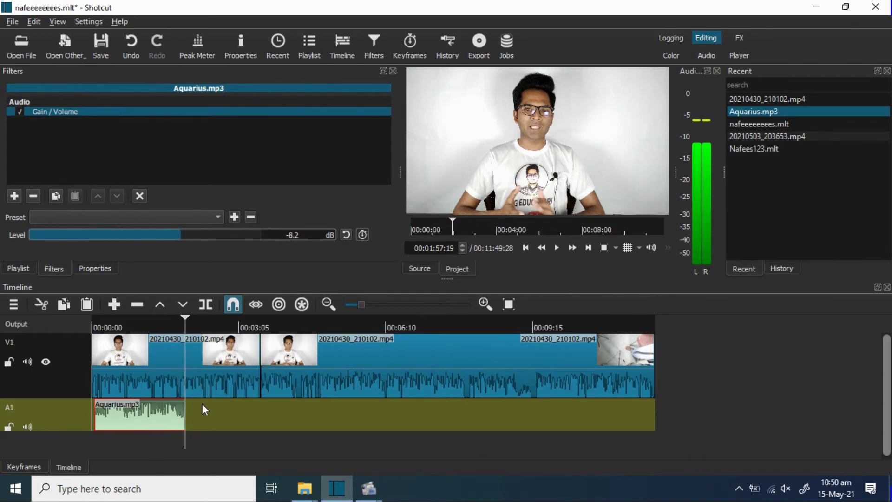
pyautogui.hotkey('ctrl', 'v')
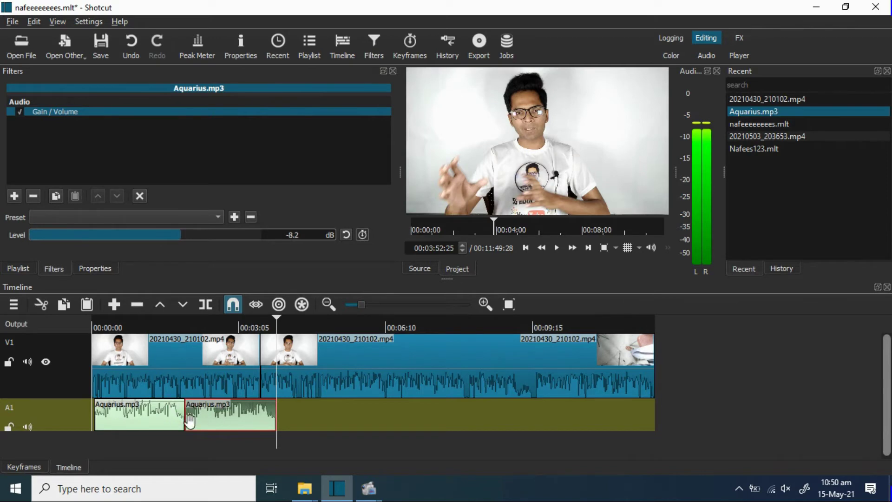
pyautogui.hotkey('ctrl', 'v')
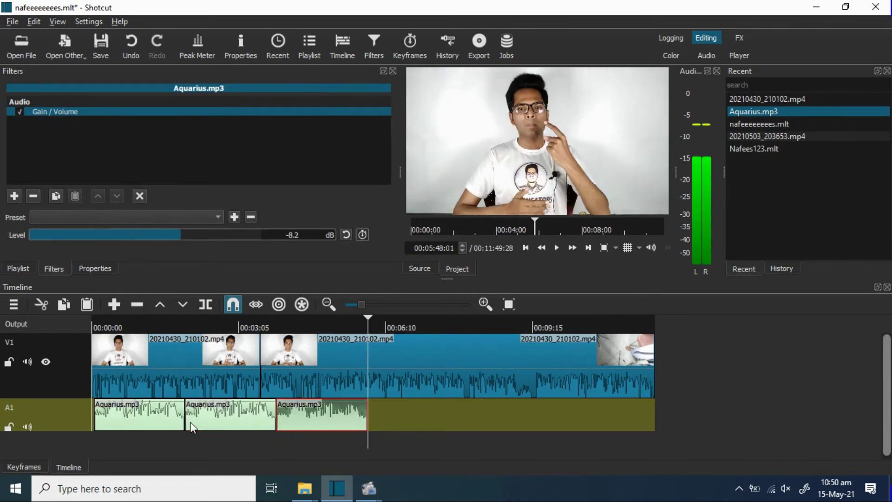
pyautogui.hotkey('ctrl', 'v')
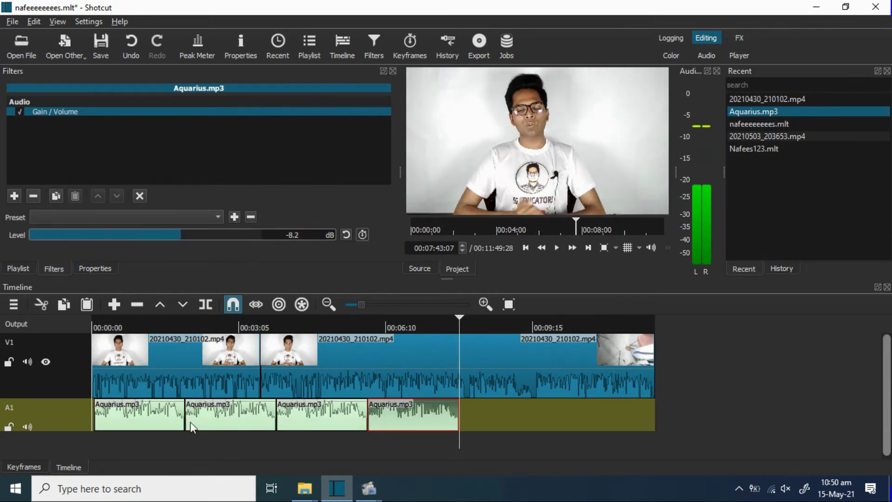
pyautogui.hotkey('ctrl', 'v')
pyautogui.hotkey('ctrl', 'v')
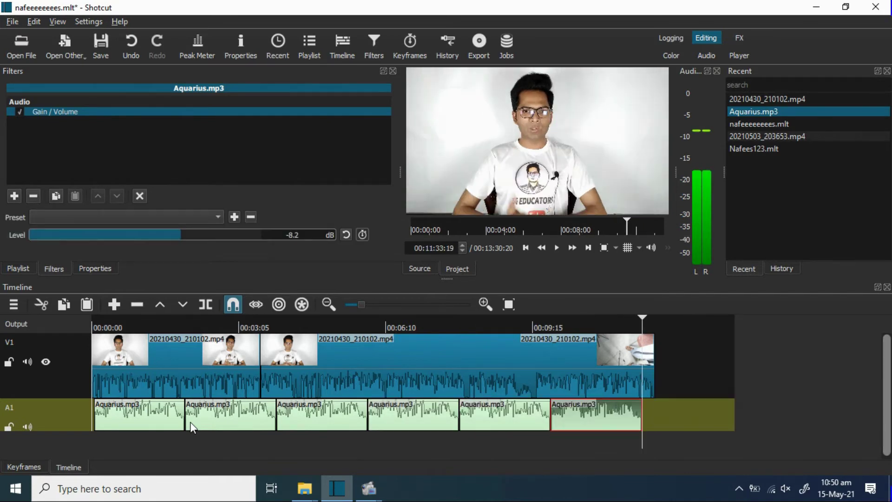
# Split the last V1 video clip where the music ends and remove the remaining short piece
pyautogui.click(650, 356)
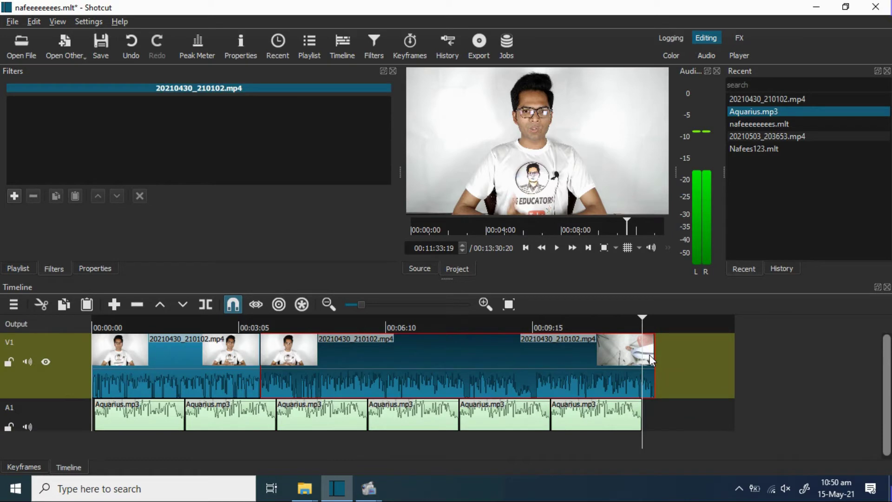
pyautogui.click(208, 306)
pyautogui.click(692, 445)
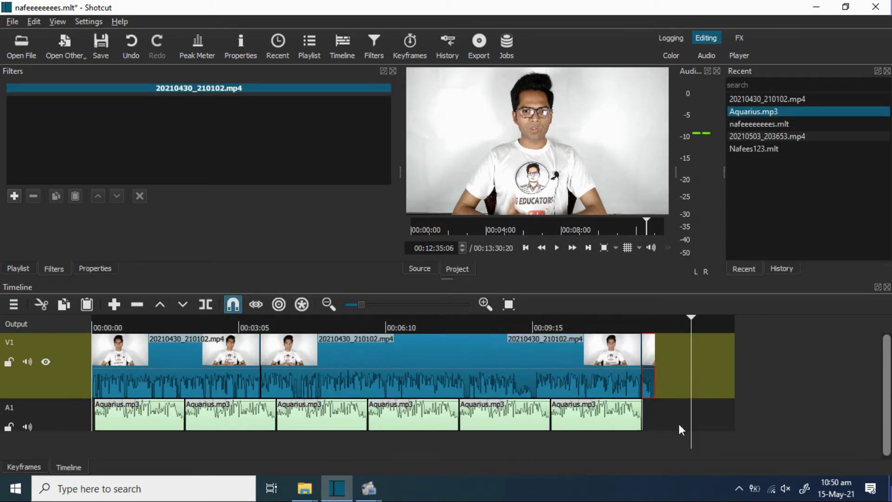
pyautogui.rightClick(649, 360)
pyautogui.click(665, 381)
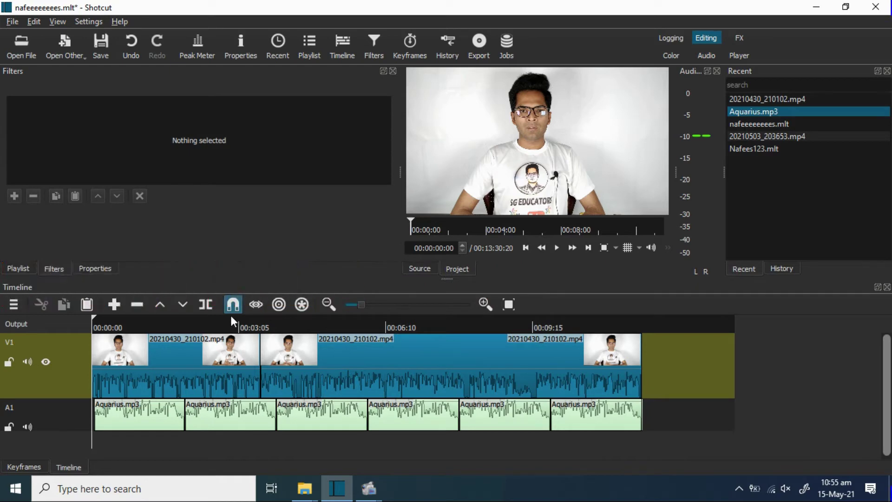
# Add a Fade In Video filter to the first video clip on V1 and play the opening
pyautogui.click(187, 361)
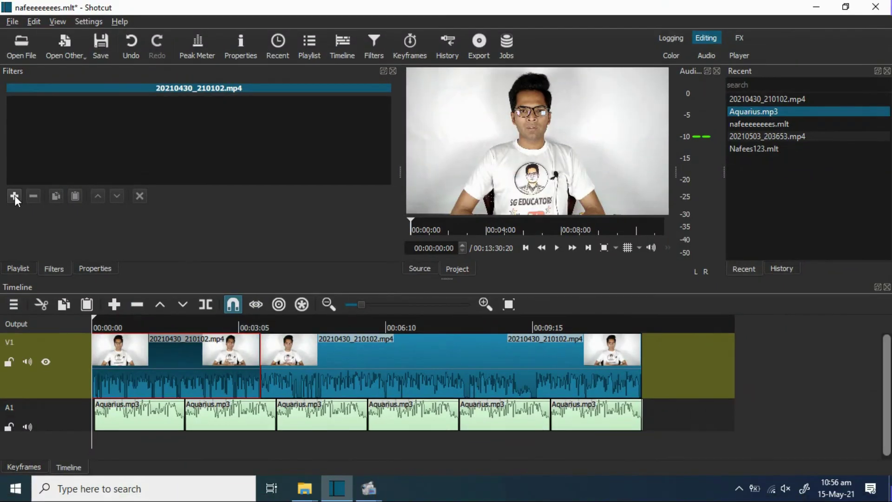
pyautogui.click(29, 194)
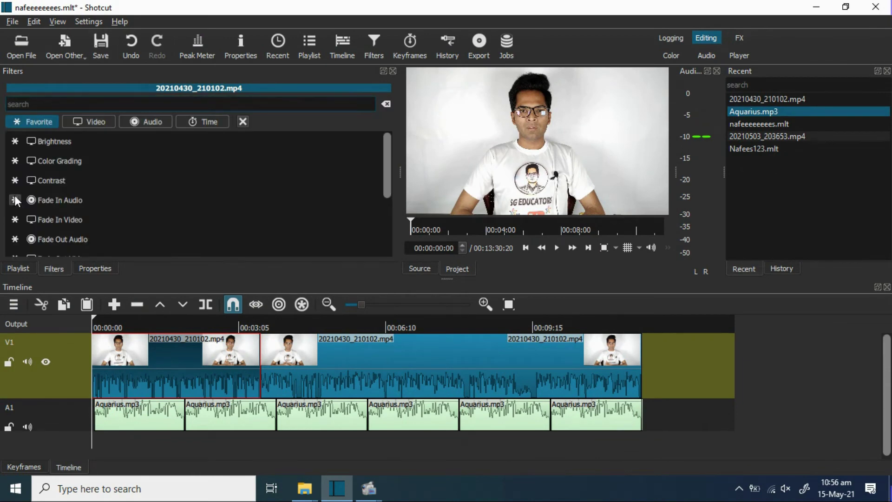
pyautogui.write('fade')
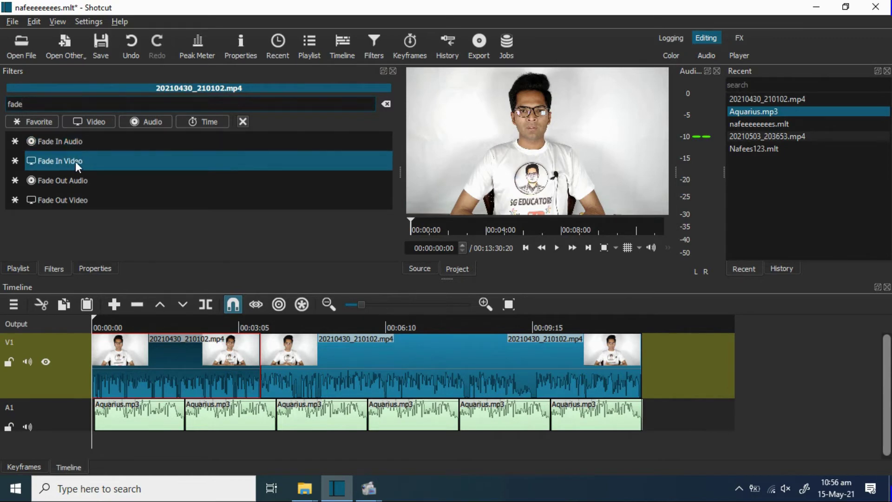
pyautogui.click(75, 161)
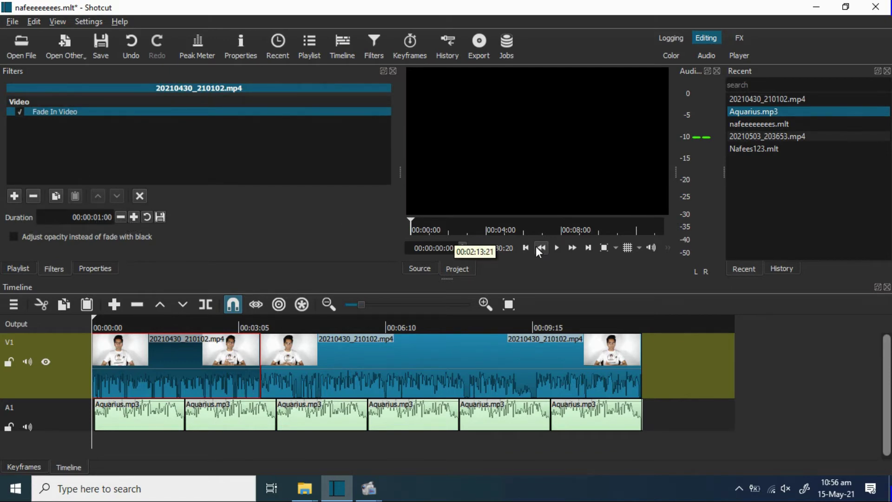
pyautogui.click(560, 247)
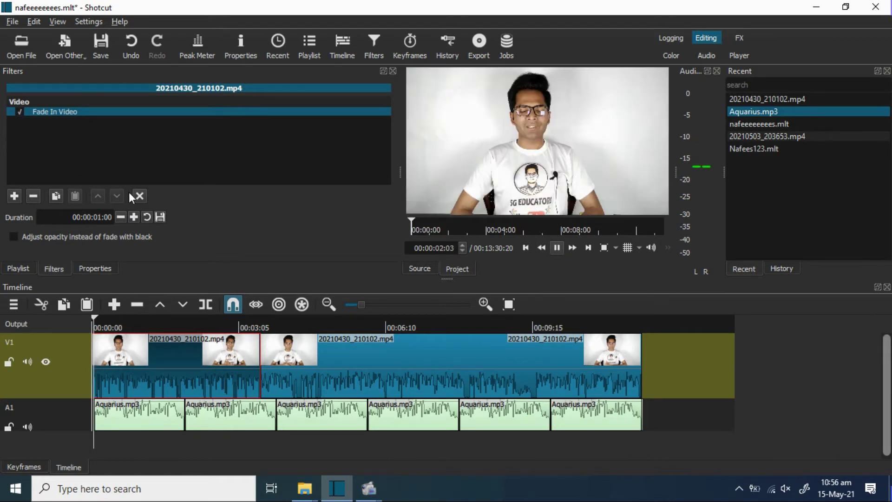
# Set the Fade In Video duration to 00:00:03:02 and play the opening from the start
pyautogui.click(134, 217)
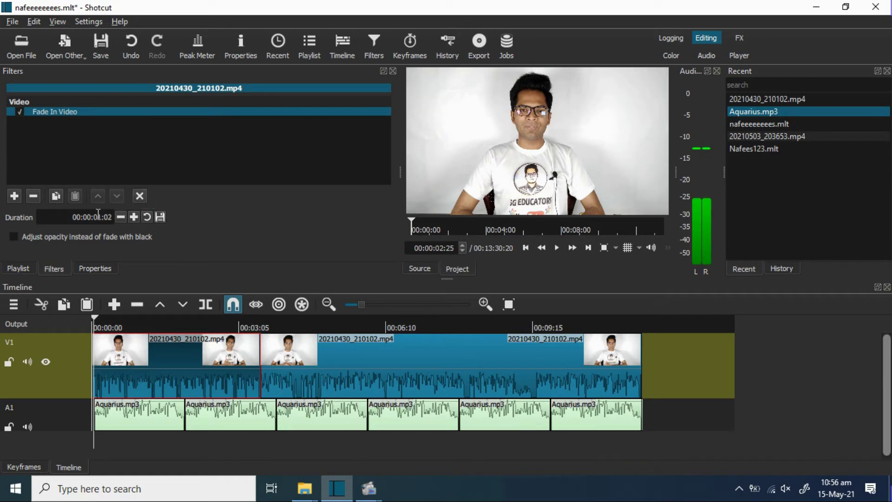
pyautogui.moveTo(72, 217); pyautogui.dragTo(106, 216)
pyautogui.click(103, 217)
pyautogui.press('BackSpace')
pyautogui.write('3')
pyautogui.click(559, 247)
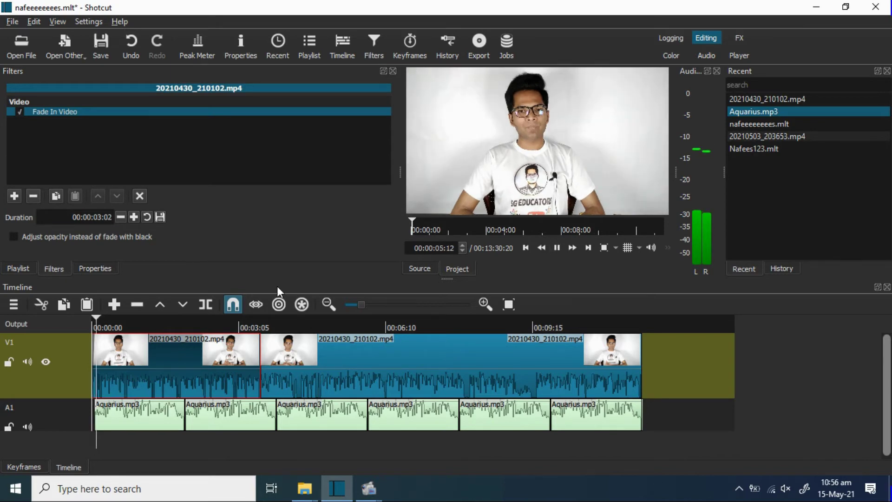
pyautogui.press('space')
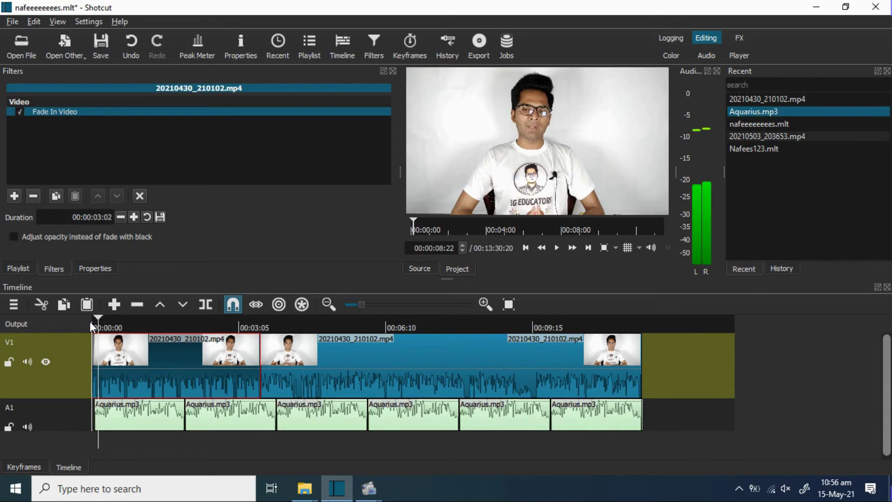
pyautogui.click(92, 322)
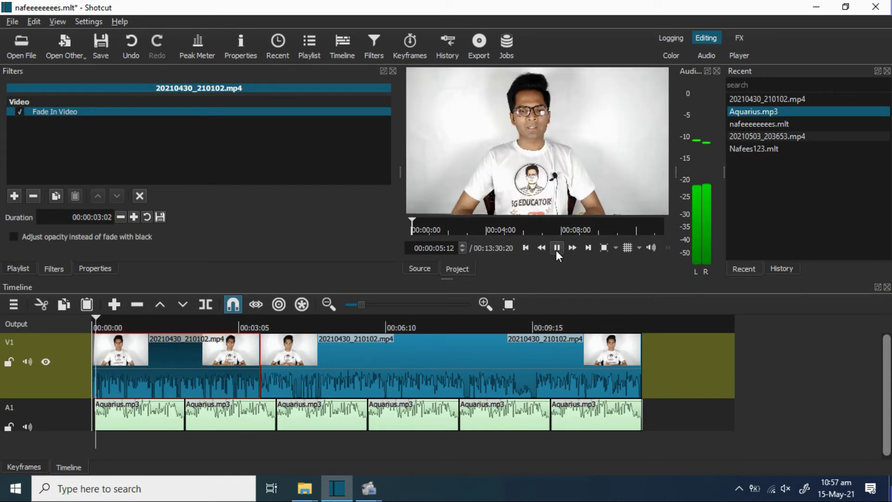
pyautogui.click(557, 247)
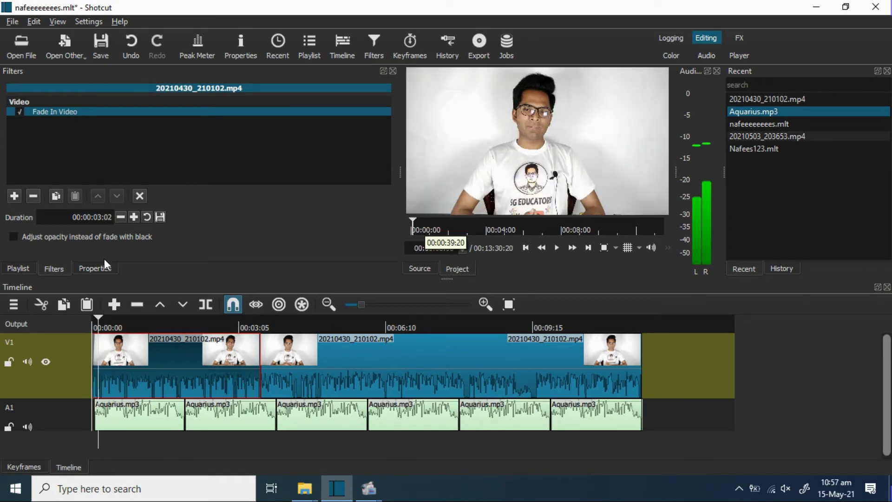
# Add a Fade Out Video filter to the first video clip on V1
pyautogui.click(14, 197)
pyautogui.write('f')
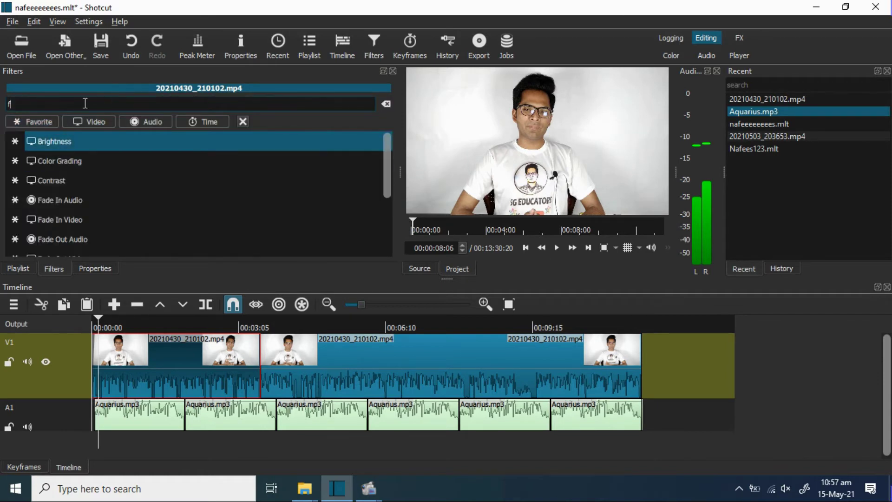
pyautogui.write('ade out')
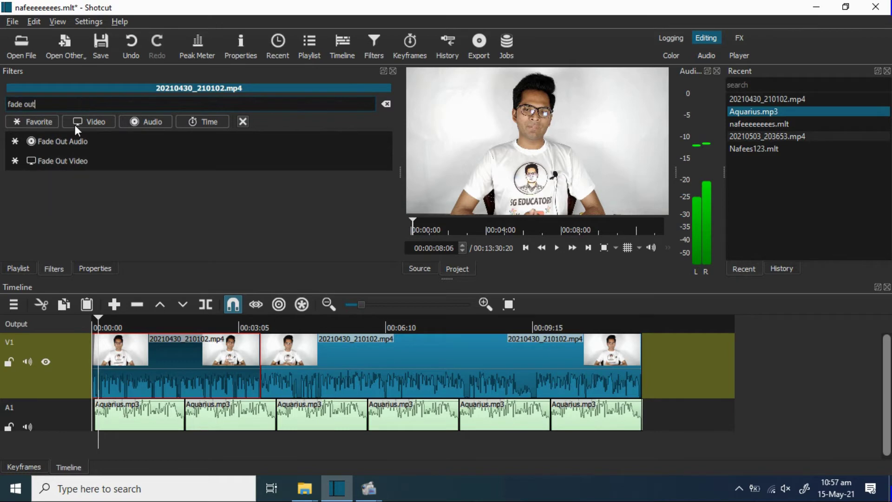
pyautogui.click(84, 161)
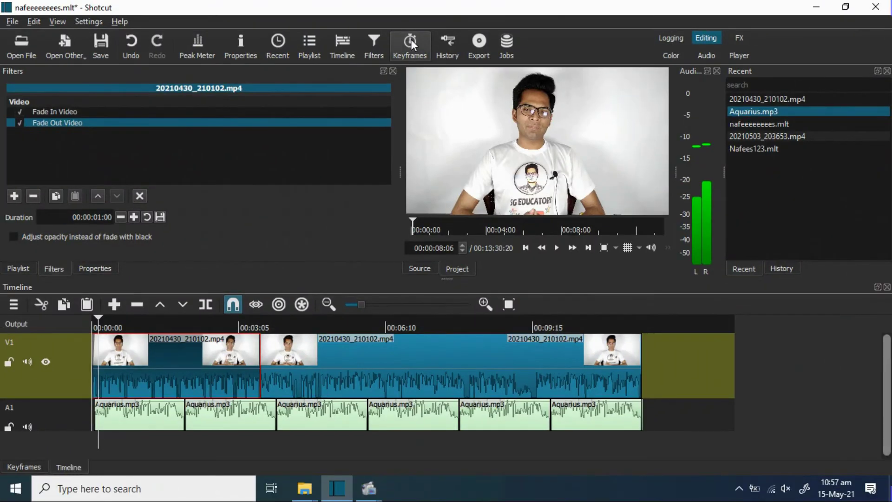
# Show the first clip's keyframes and adjust the Fade In Video length to 00:00:01:20 on the keyframe graph
pyautogui.click(411, 40)
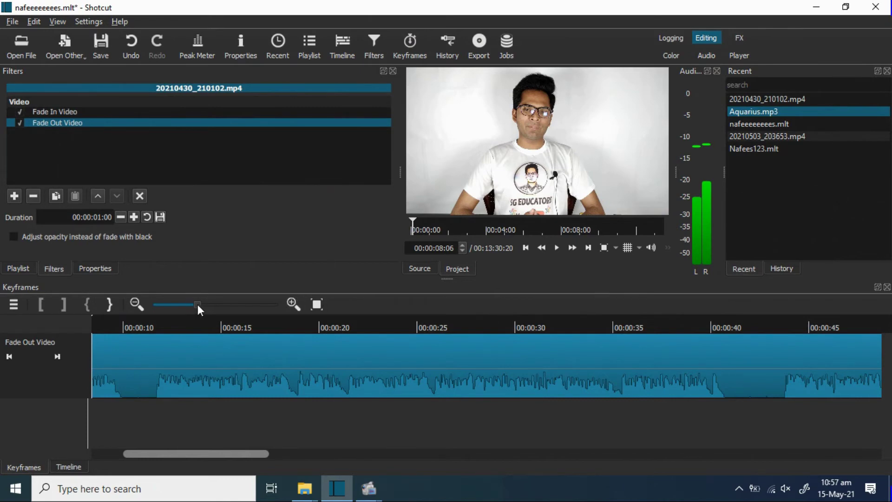
pyautogui.moveTo(186, 305)
pyautogui.mouseDown()
pyautogui.moveTo(167, 306)
pyautogui.moveTo(182, 305)
pyautogui.mouseUp()
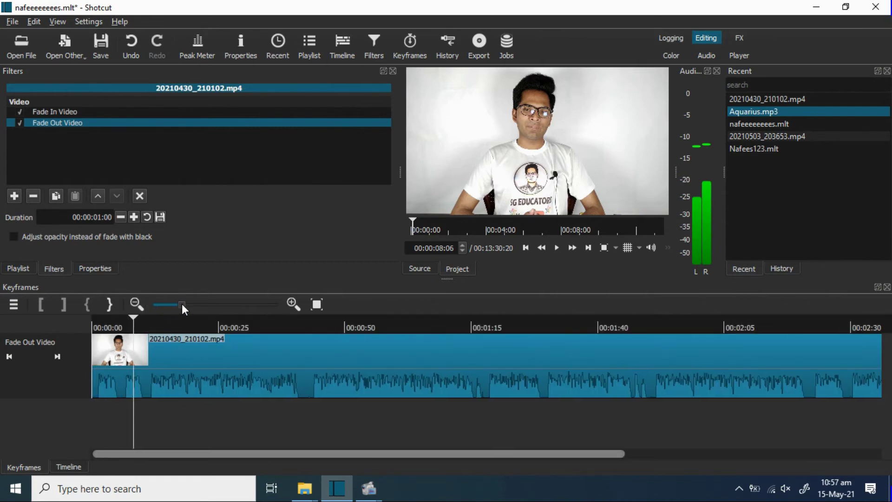
pyautogui.moveTo(230, 455); pyautogui.dragTo(574, 453)
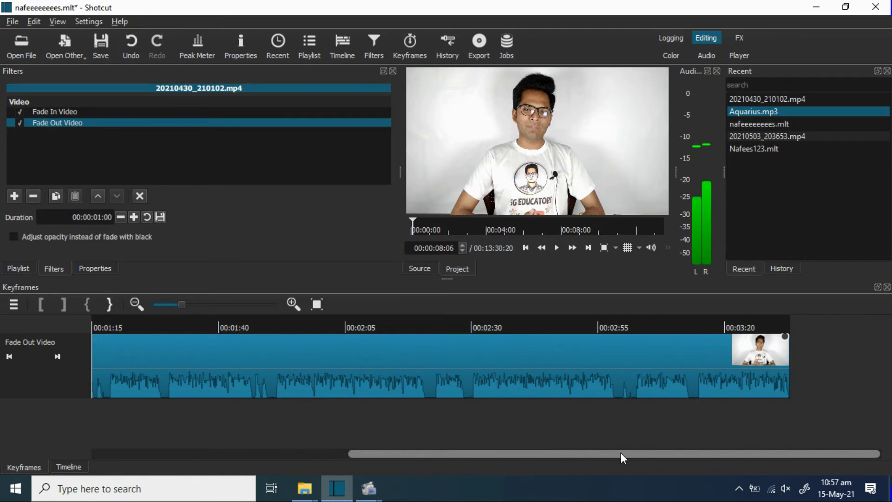
pyautogui.click(62, 113)
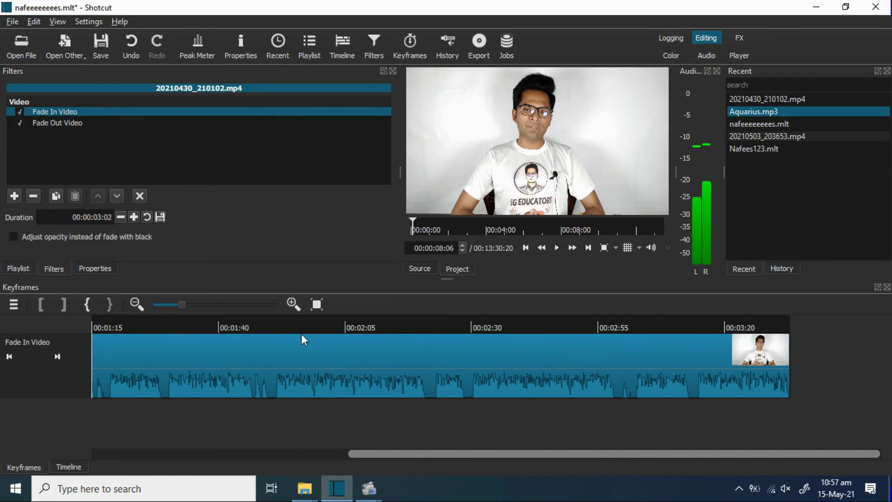
pyautogui.moveTo(402, 454); pyautogui.dragTo(10, 404)
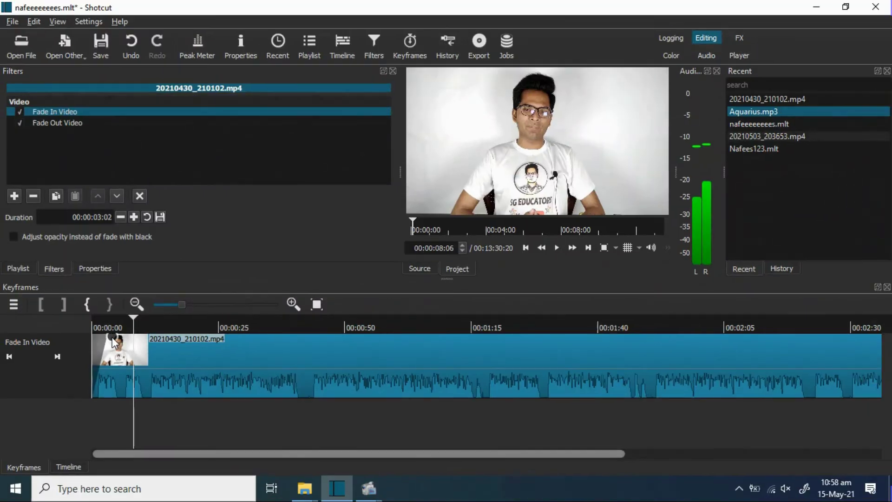
pyautogui.moveTo(112, 335)
pyautogui.mouseDown()
pyautogui.moveTo(277, 400)
pyautogui.moveTo(111, 342)
pyautogui.moveTo(122, 341)
pyautogui.mouseUp()
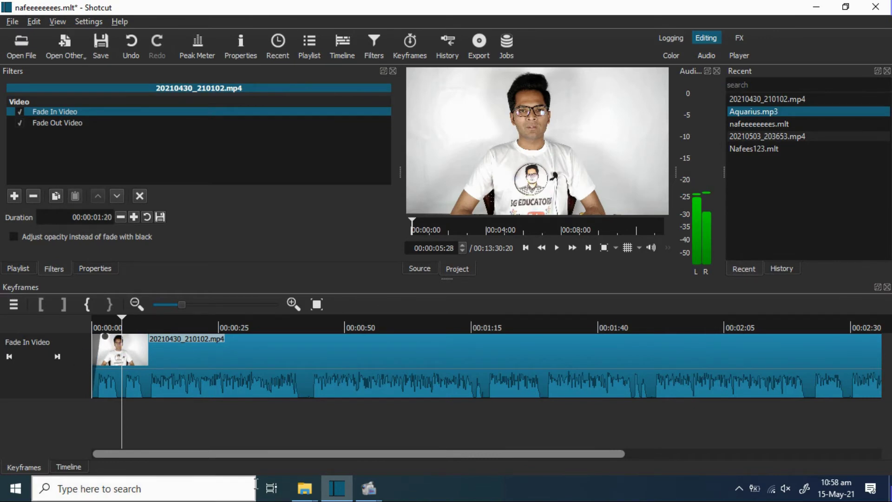
# Lengthen the Fade Out Video at the end of the first clip on the keyframe graph
pyautogui.click(77, 121)
pyautogui.moveTo(381, 456); pyautogui.dragTo(734, 423)
pyautogui.moveTo(781, 337)
pyautogui.mouseDown()
pyautogui.moveTo(739, 352)
pyautogui.moveTo(767, 343)
pyautogui.mouseUp()
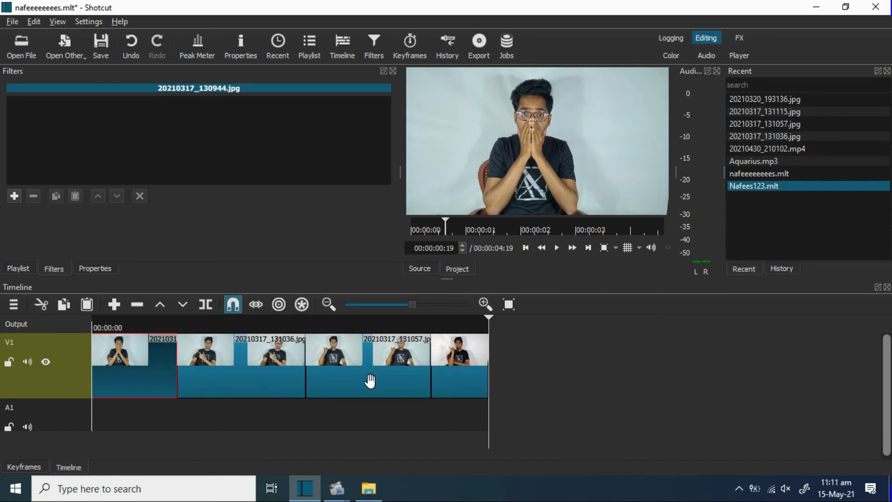
# Create transitions between the four images on track V1 by overlapping each image with the one before it
pyautogui.click(275, 367)
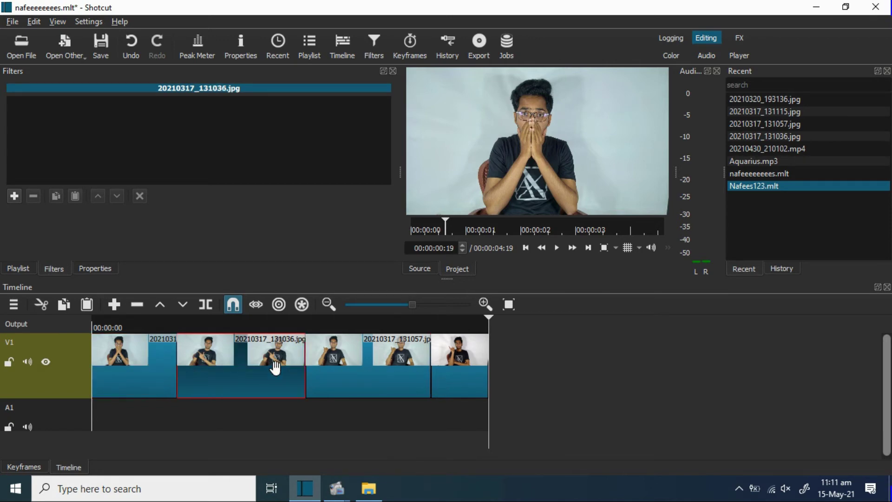
pyautogui.moveTo(275, 367); pyautogui.dragTo(253, 364)
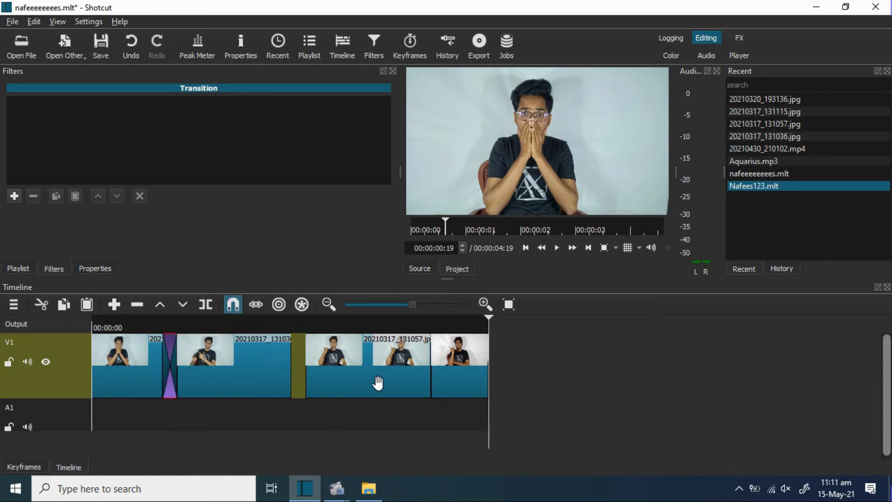
pyautogui.moveTo(378, 383); pyautogui.dragTo(344, 378)
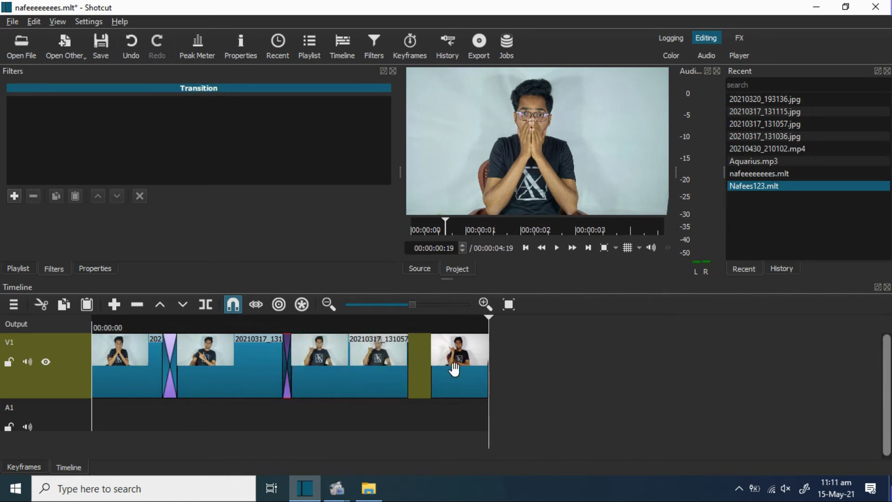
pyautogui.moveTo(451, 367); pyautogui.dragTo(415, 368)
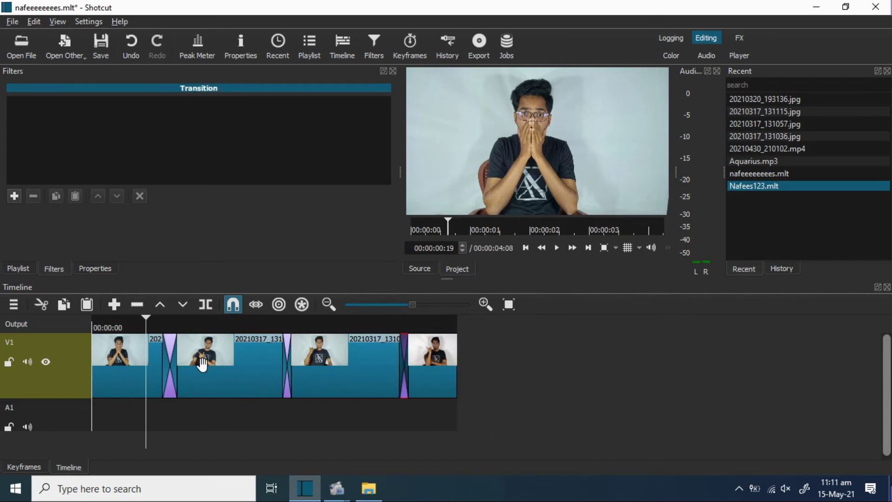
# Set the video transition between the first and second images to Diagonal Top Right and play it back
pyautogui.click(169, 357)
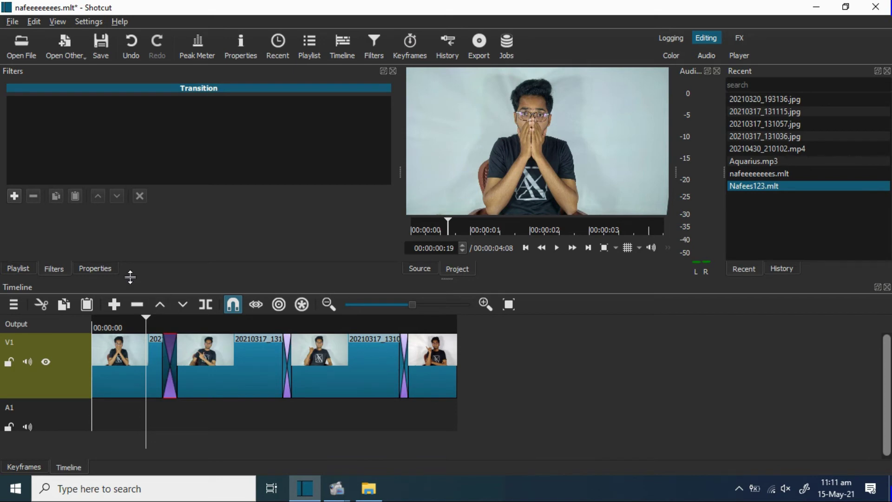
pyautogui.click(95, 269)
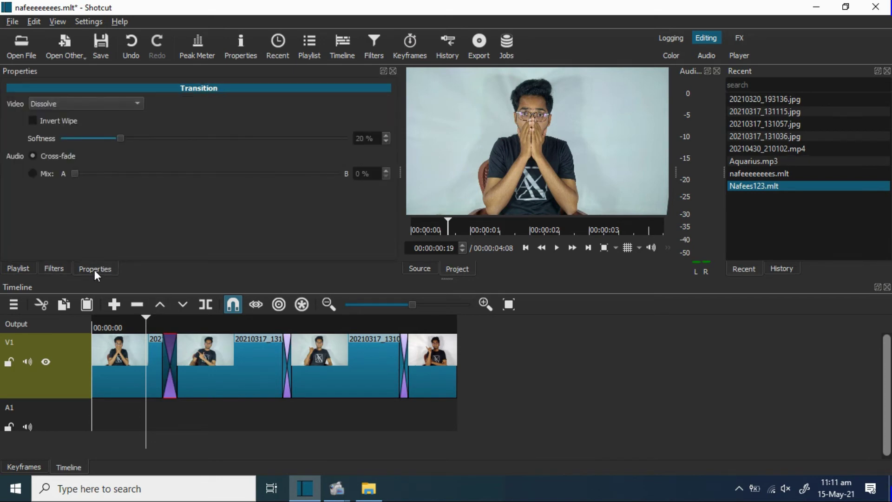
pyautogui.click(62, 265)
pyautogui.click(16, 270)
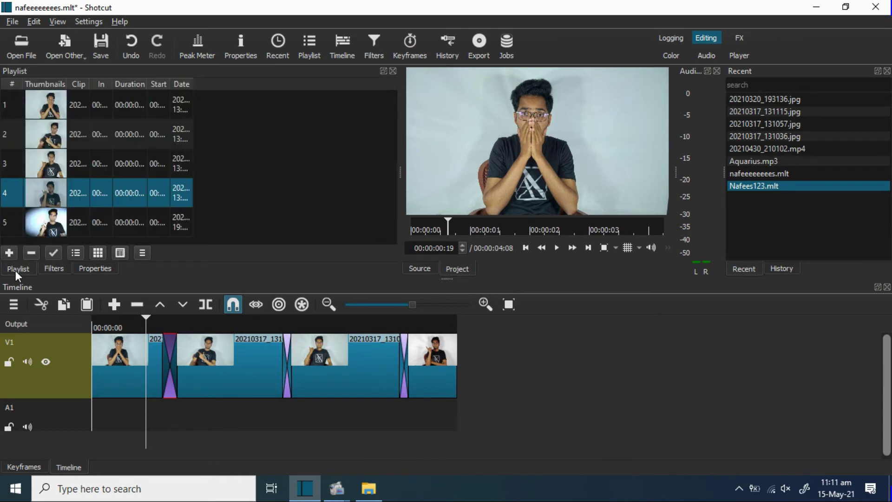
pyautogui.click(99, 269)
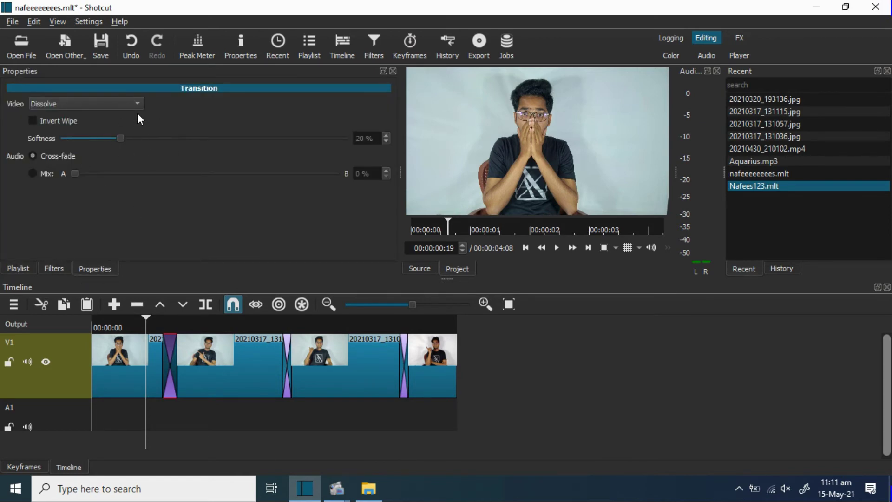
pyautogui.click(73, 105)
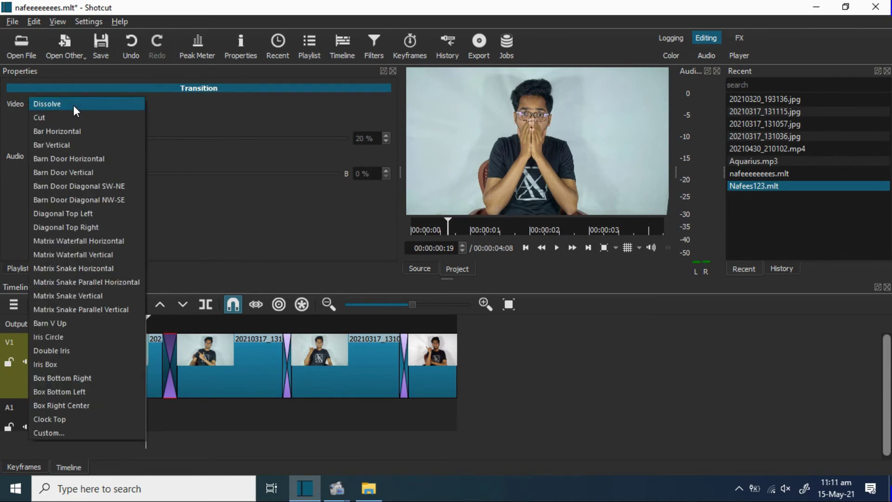
pyautogui.click(74, 105)
pyautogui.click(73, 105)
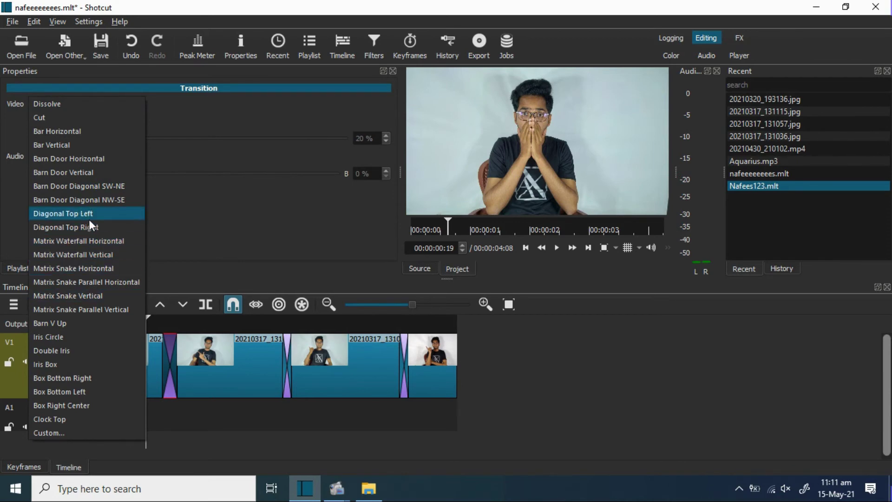
pyautogui.click(82, 229)
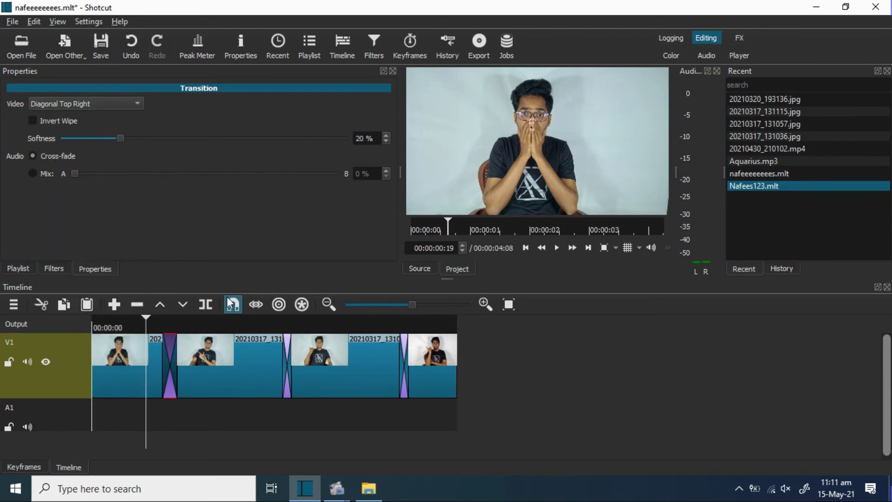
pyautogui.click(560, 248)
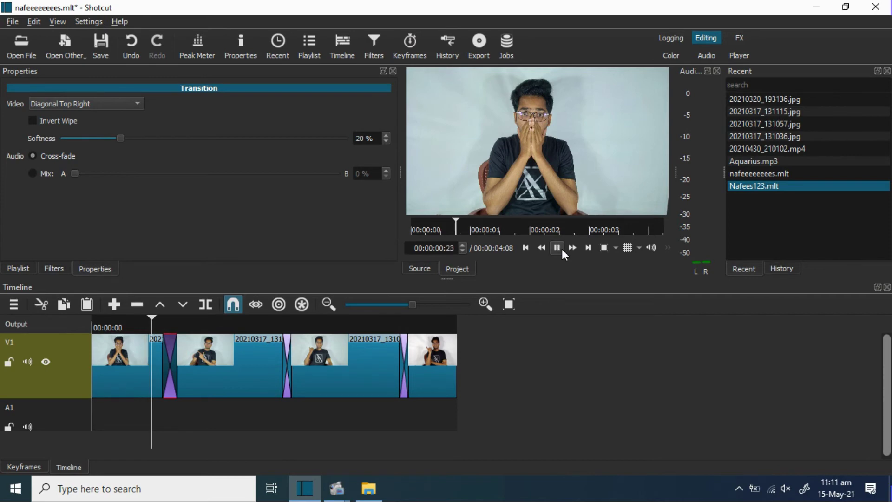
pyautogui.click(561, 249)
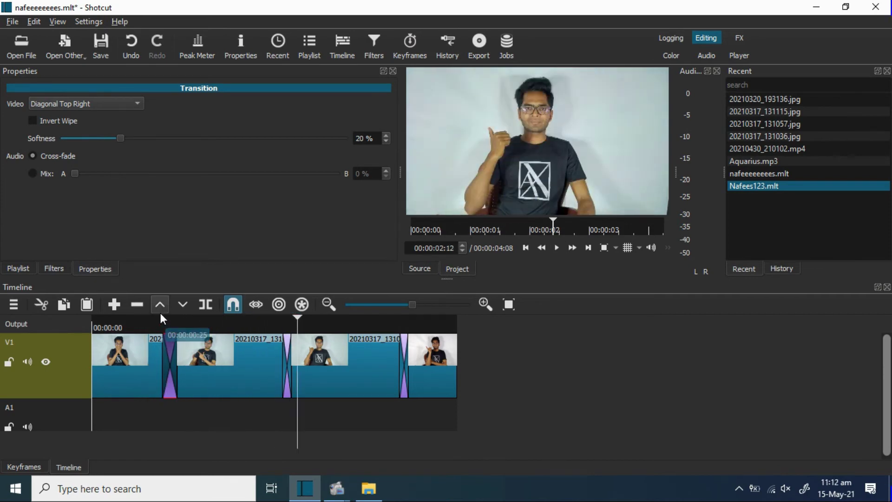
# Lengthen the transition between the first and second images on V1 and play it from before the transition
pyautogui.click(157, 327)
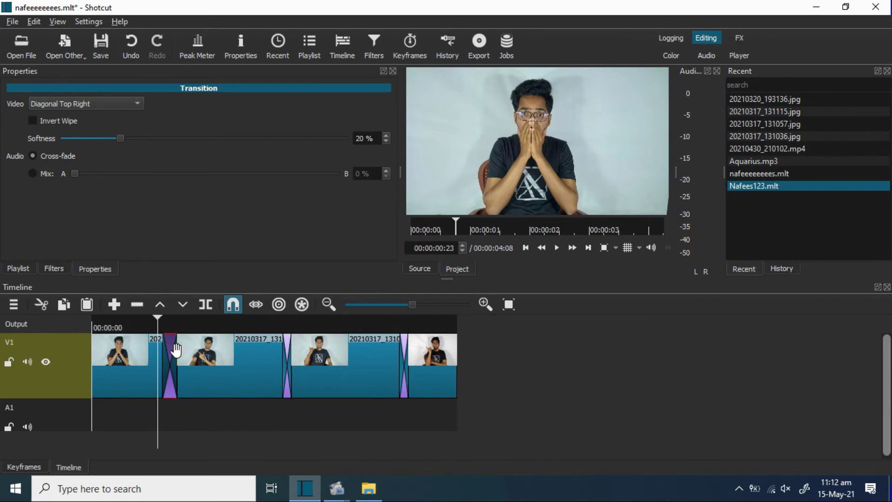
pyautogui.moveTo(177, 349); pyautogui.dragTo(209, 348)
pyautogui.moveTo(157, 320); pyautogui.dragTo(123, 319)
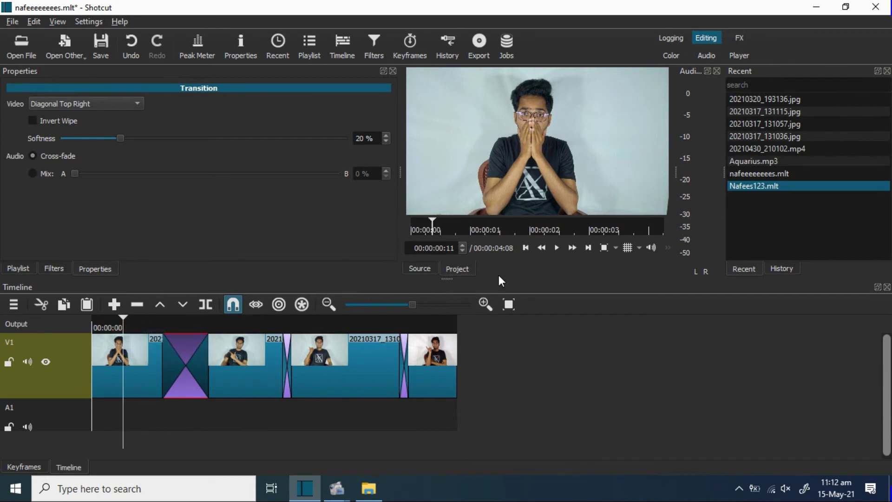
pyautogui.click(560, 247)
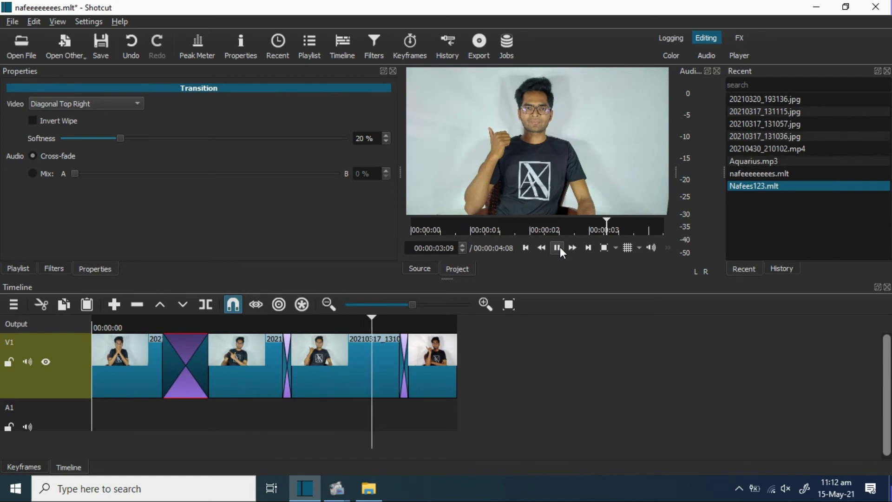
# Set the transition between the second and third images to Double Iris, lengthen it, and play it back
pyautogui.click(287, 358)
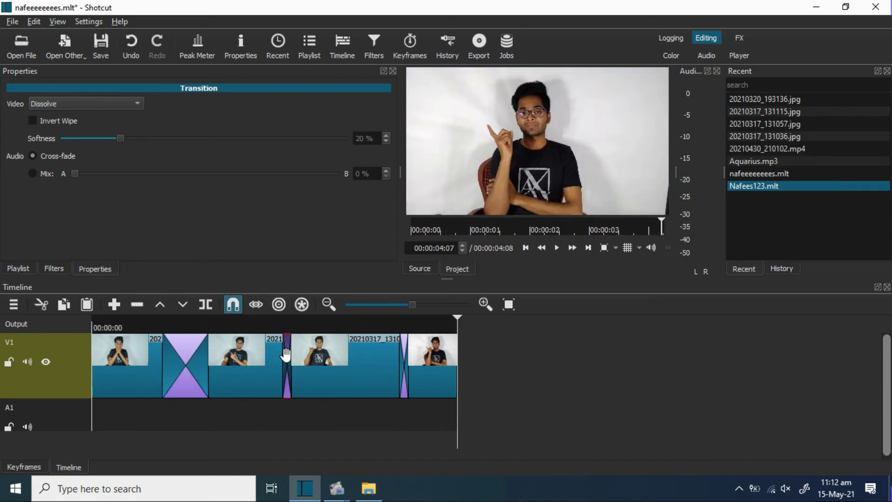
pyautogui.click(101, 105)
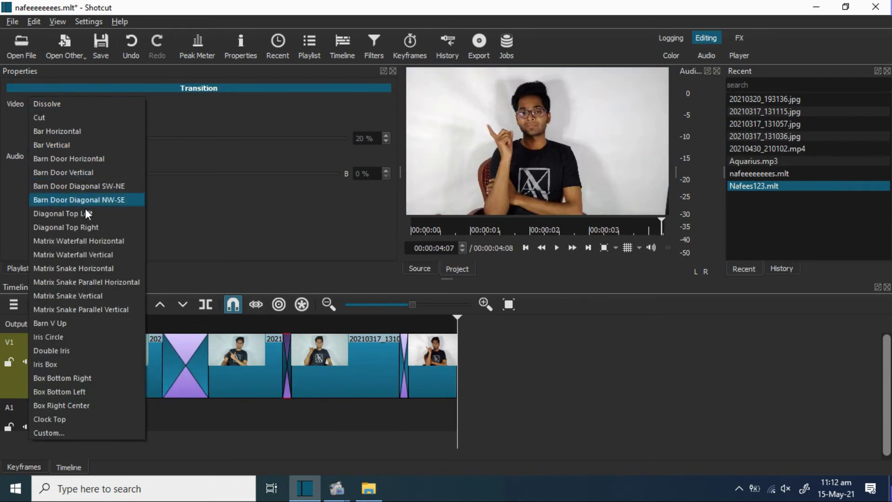
pyautogui.click(55, 350)
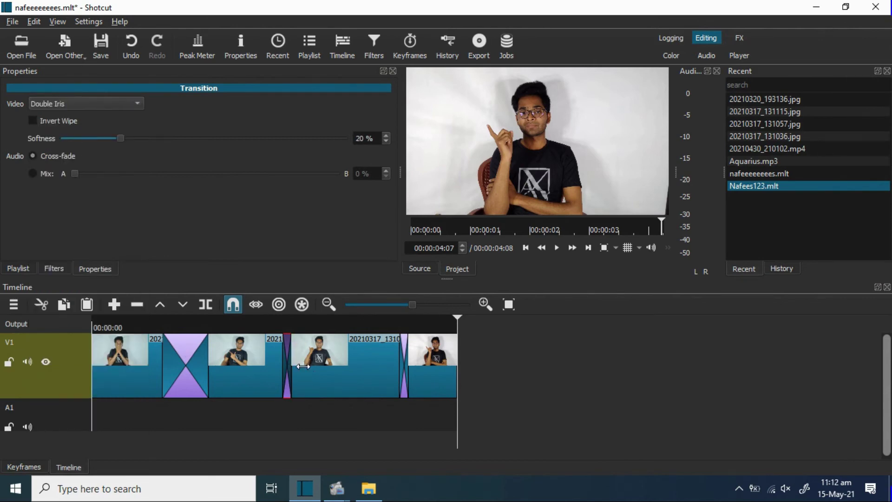
pyautogui.moveTo(303, 366); pyautogui.dragTo(320, 367)
pyautogui.click(269, 324)
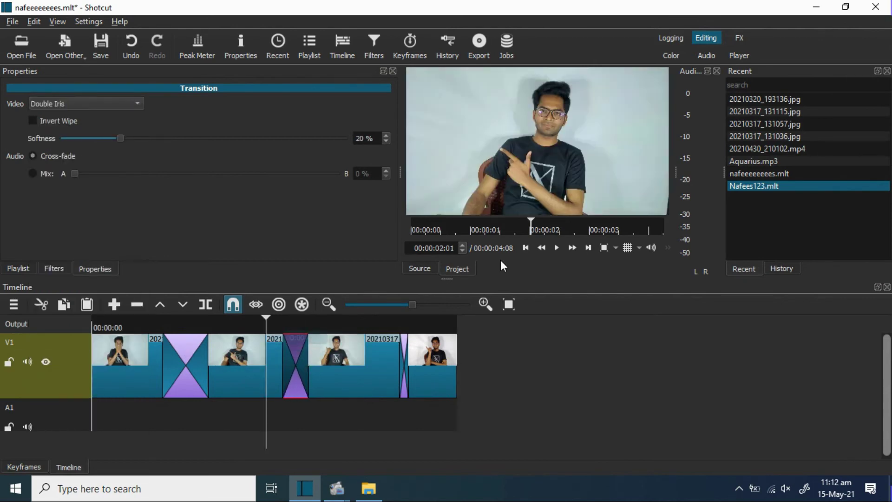
pyautogui.click(555, 247)
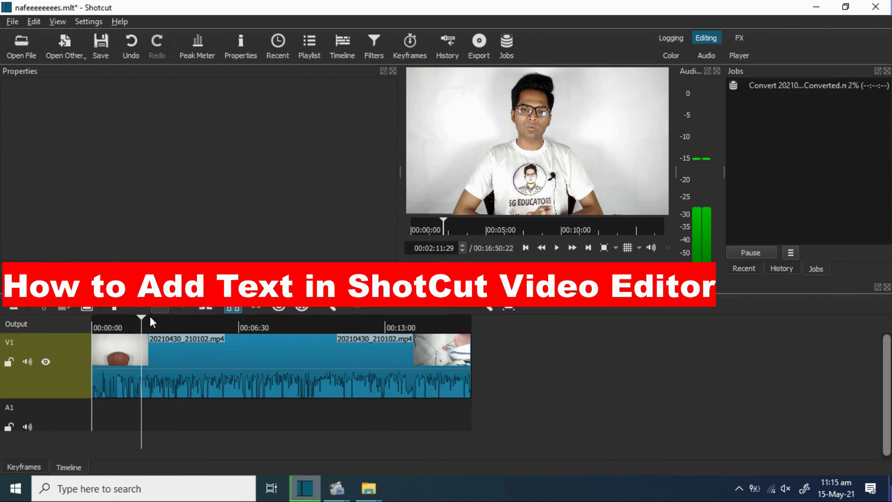
# Add a Text: Simple filter to the 20210430_210102.mp4 clip on V1, with the playhead near the clip's start at 00:00:05:06
pyautogui.moveTo(146, 317); pyautogui.dragTo(93, 324)
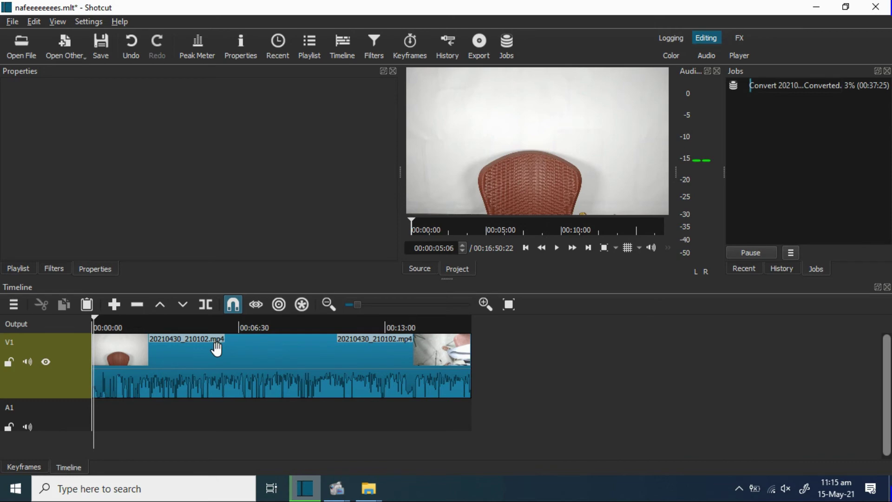
pyautogui.click(200, 361)
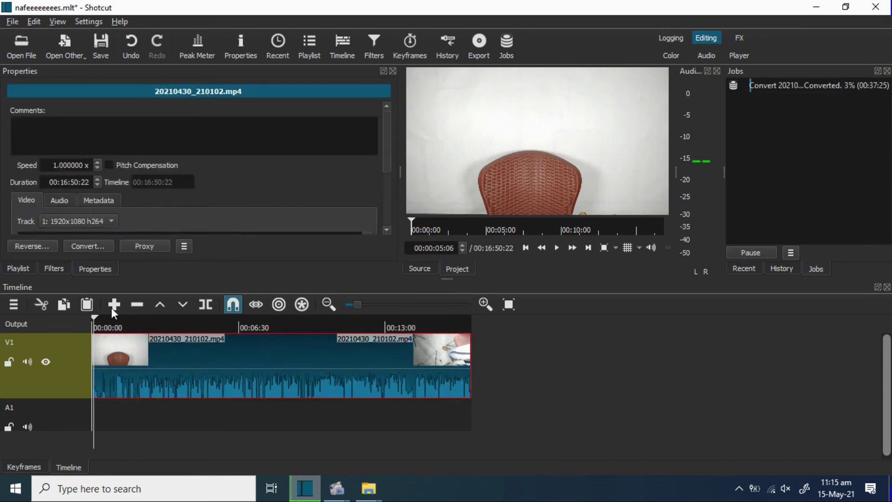
pyautogui.click(55, 269)
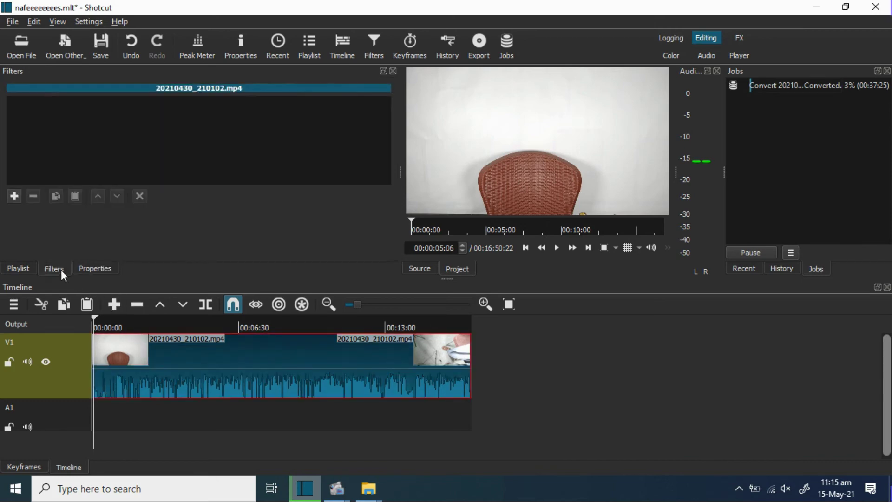
pyautogui.click(12, 197)
pyautogui.write('text')
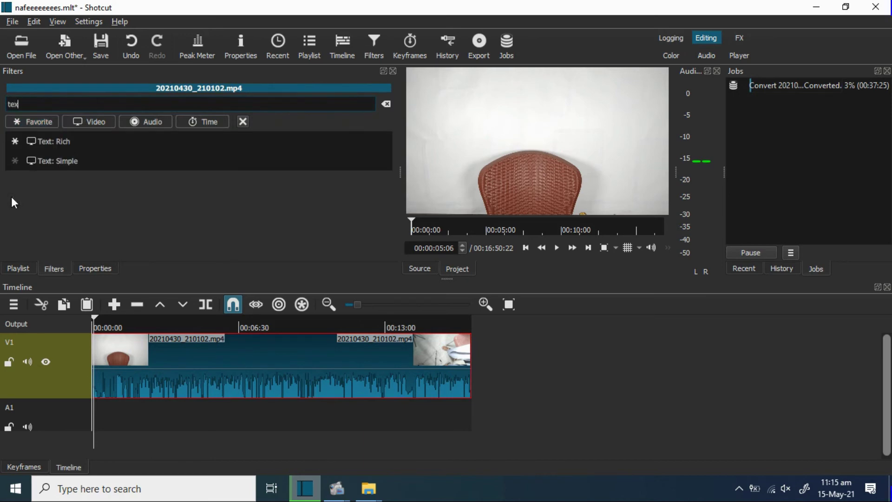
pyautogui.click(78, 159)
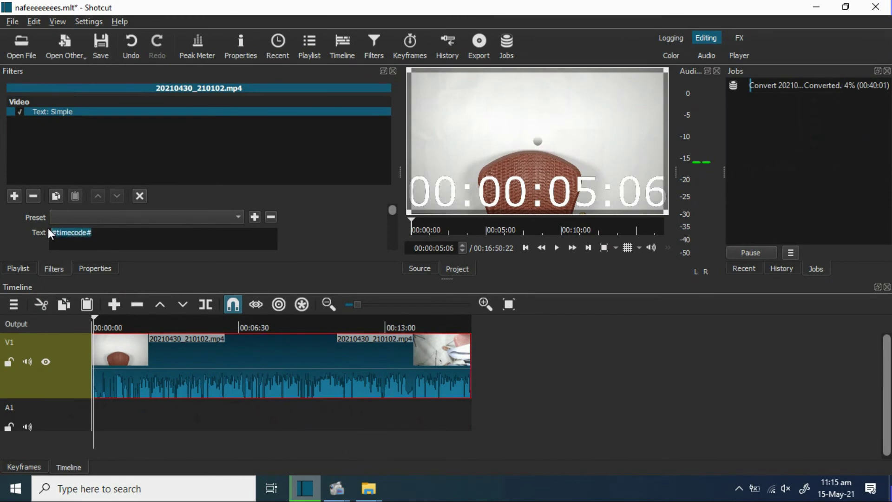
# Replace the filter's #timecode# text with "Please Subscribe 5G EDUCATORS YouTube Channel"
pyautogui.press('Delete')
pyautogui.write('SU')
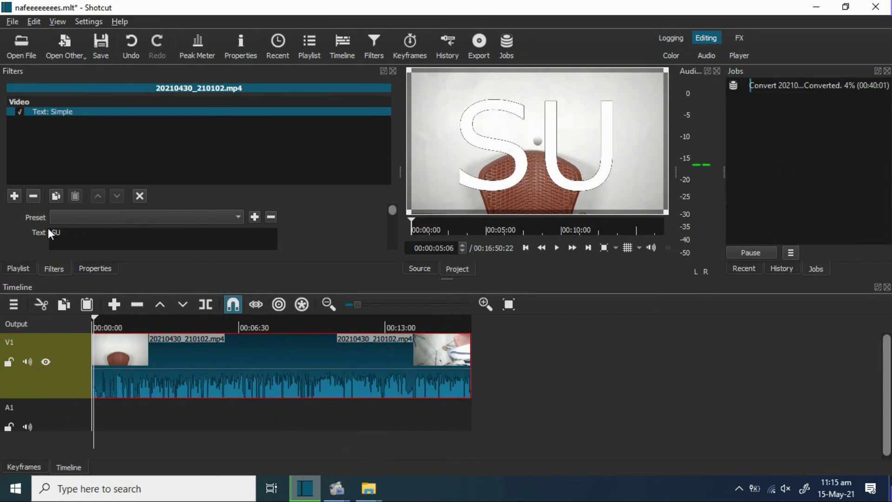
pyautogui.press('BackSpace')
pyautogui.press('BackSpace')
pyautogui.write('p')
pyautogui.press('BackSpace')
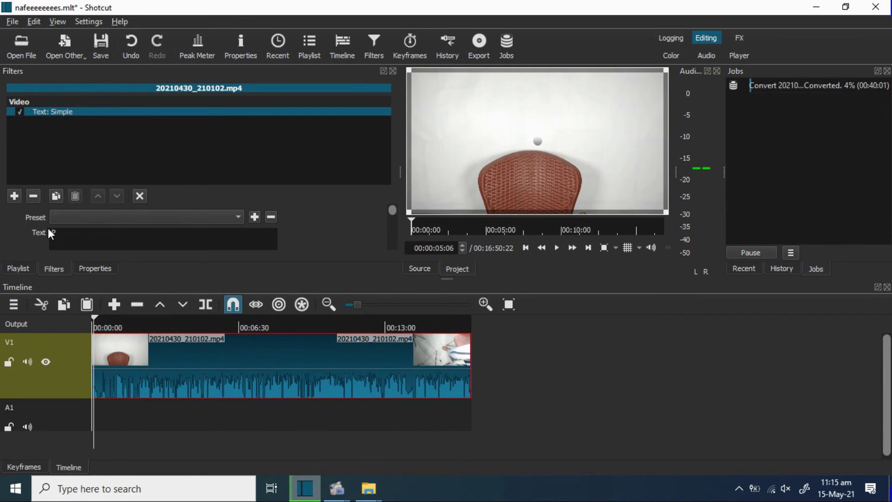
pyautogui.write('Please S')
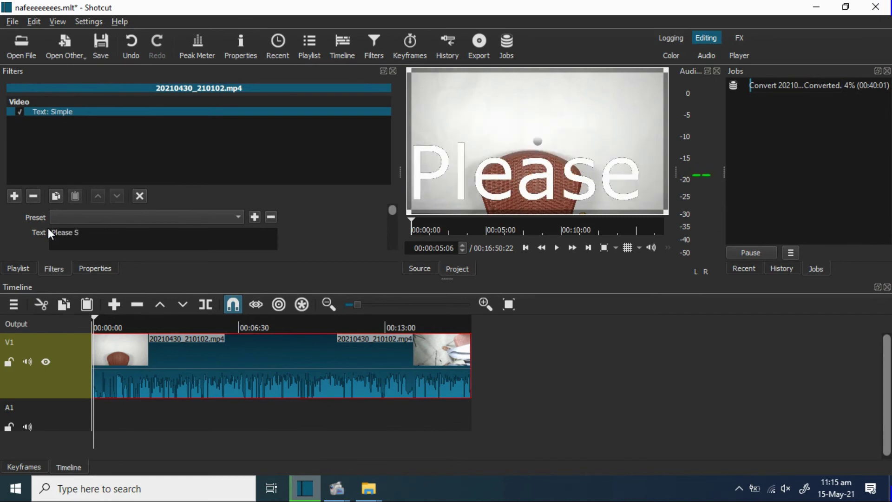
pyautogui.write('ubscribe')
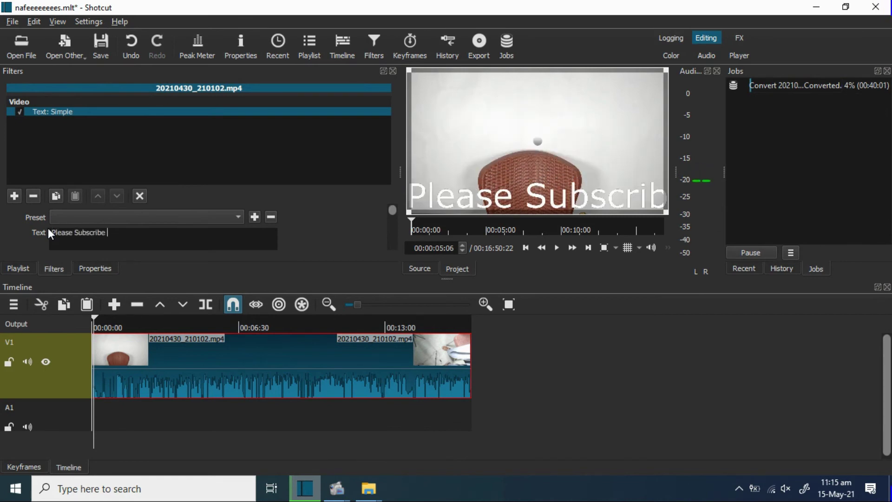
pyautogui.write(' 5G')
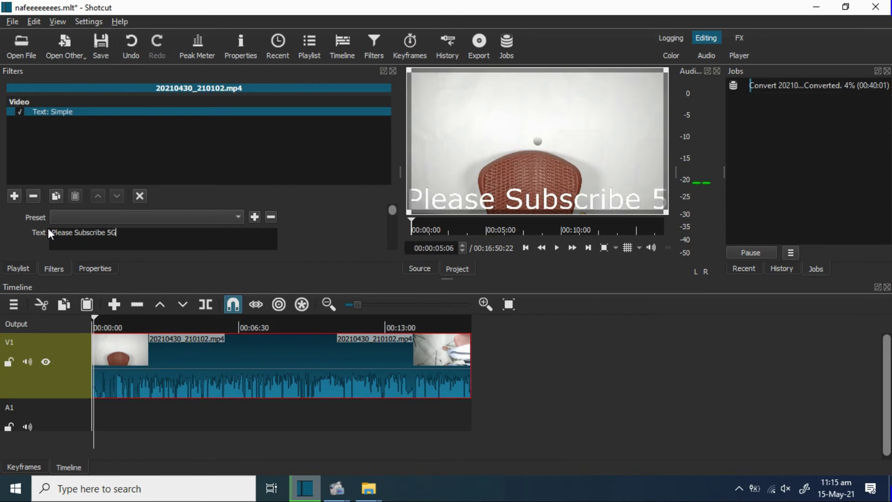
pyautogui.write(' EDUCATORS YOUtUBE')
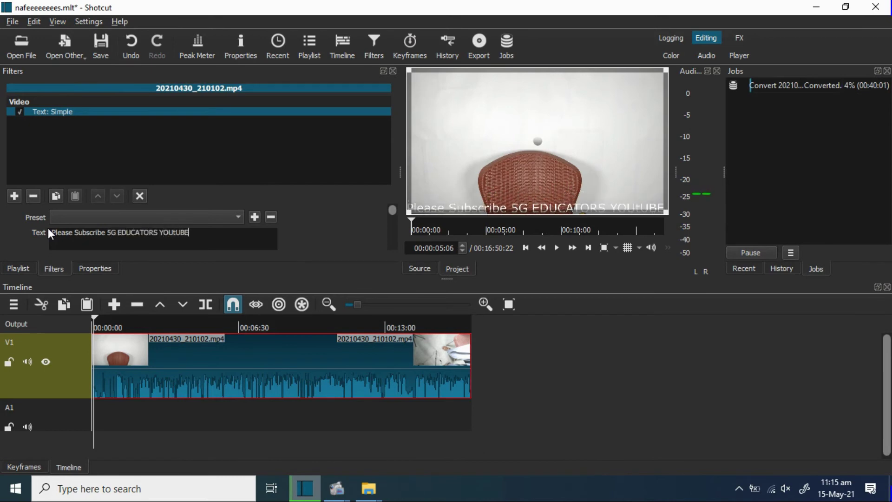
pyautogui.press('BackSpace')
pyautogui.press('BackSpace')
pyautogui.press('BackSpace')
pyautogui.press('BackSpace')
pyautogui.press('BackSpace')
pyautogui.press('BackSpace')
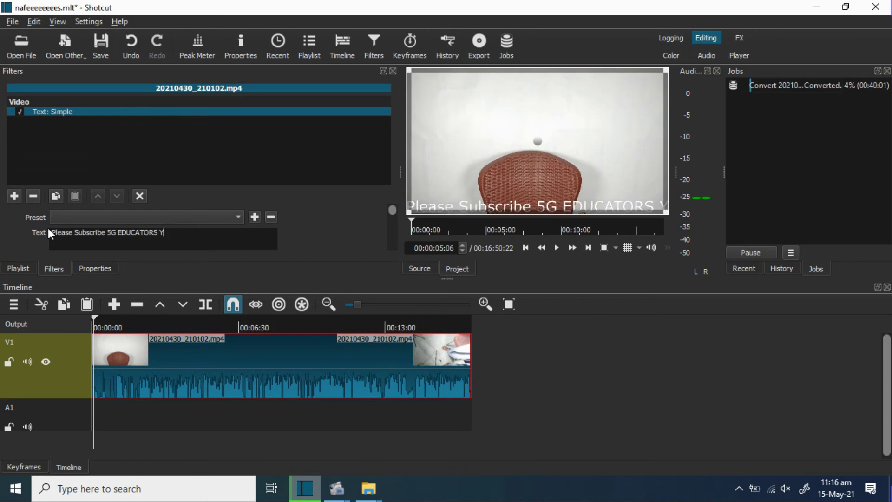
pyautogui.press('BackSpace')
pyautogui.write('YouTube ')
pyautogui.write(' Chann')
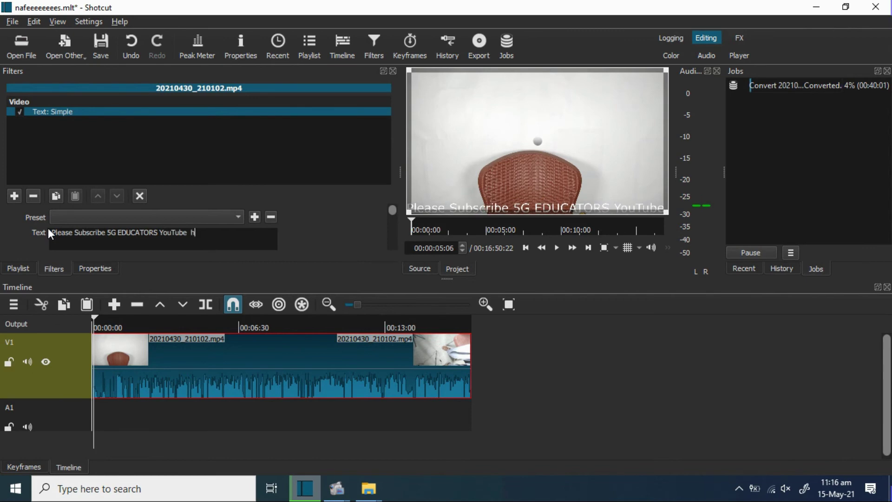
pyautogui.write('el')
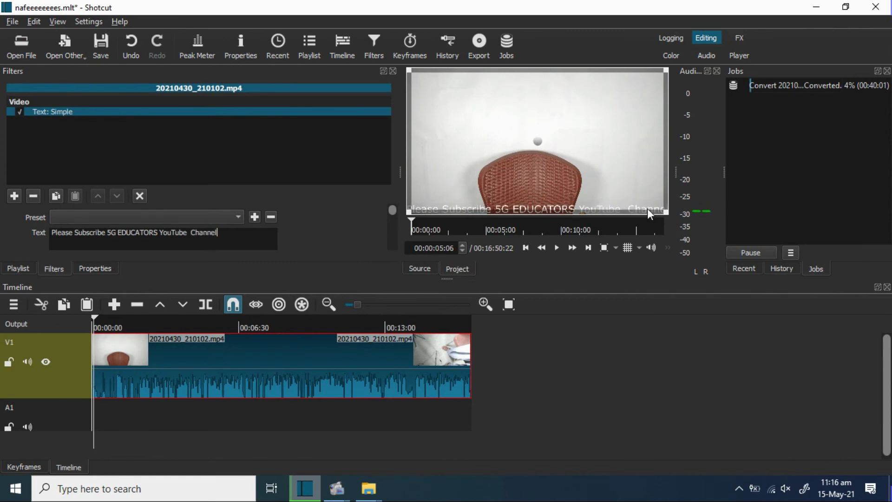
# Set the font color of the Text: Simple filter to white (#ffffff)
pyautogui.moveTo(392, 212); pyautogui.dragTo(392, 230)
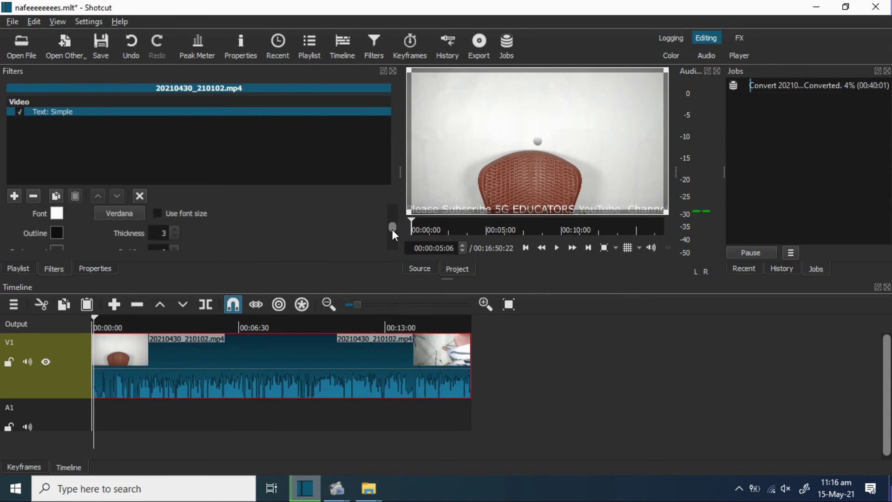
pyautogui.click(57, 212)
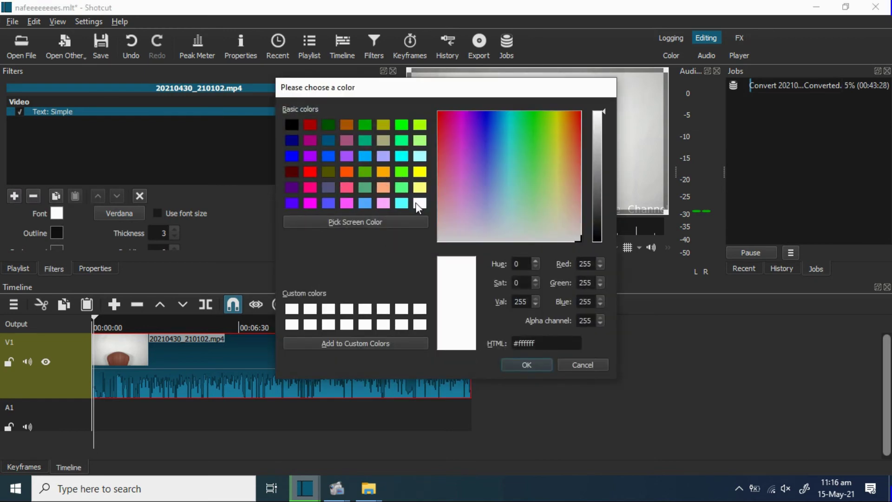
pyautogui.click(530, 364)
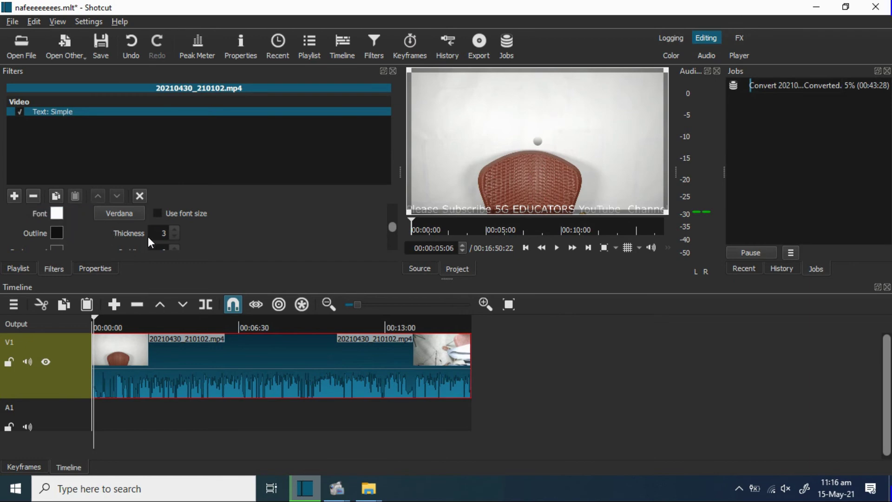
# Set the text outline to red (#ff0000) with a thickness of 30
pyautogui.click(57, 233)
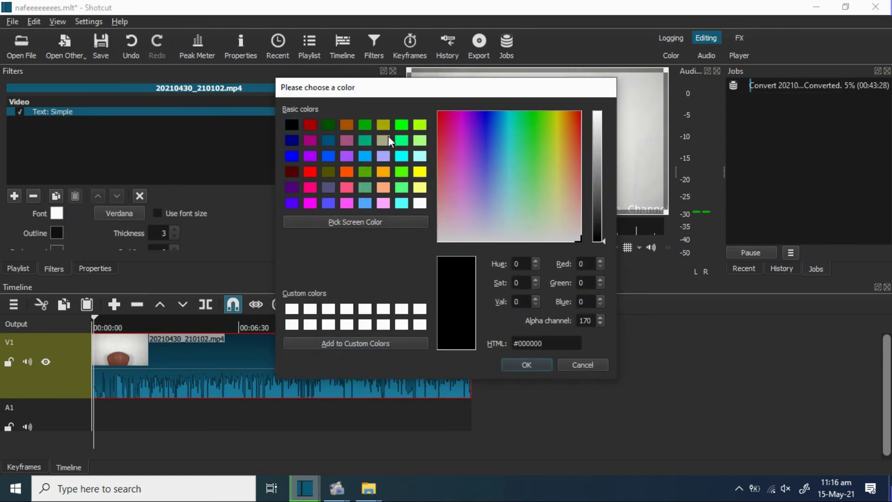
pyautogui.click(311, 171)
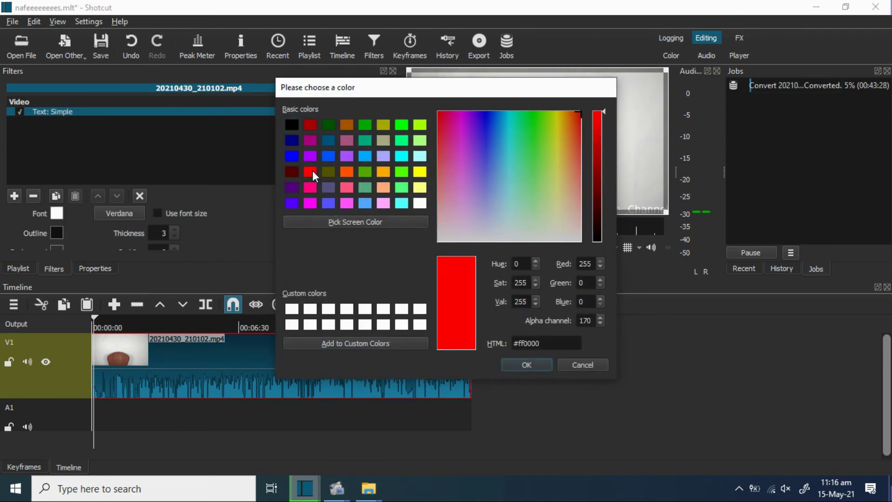
pyautogui.click(531, 363)
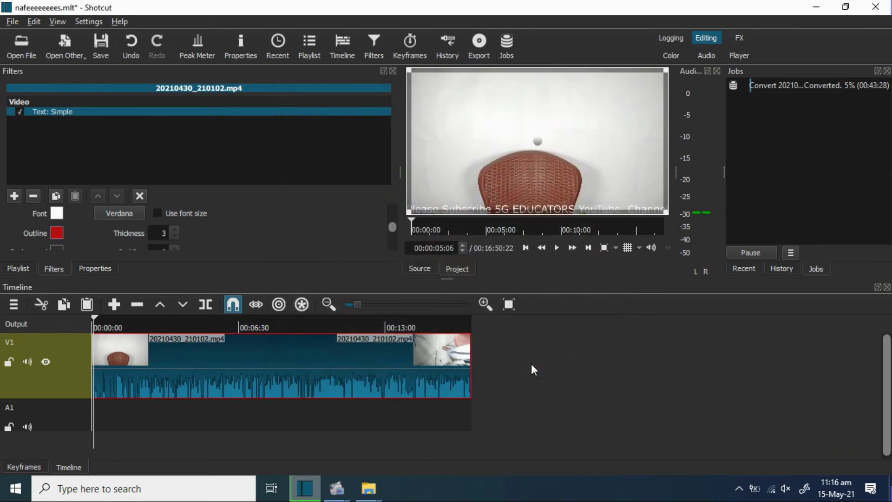
pyautogui.click(175, 229)
pyautogui.click(175, 229)
pyautogui.click(175, 229)
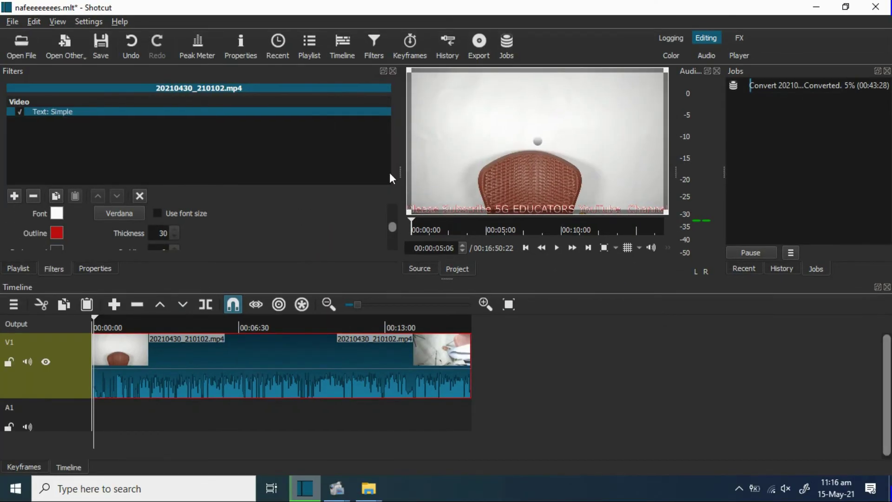
# Set the overlay text's font to Verdana with the Bold style at size 48
pyautogui.click(126, 213)
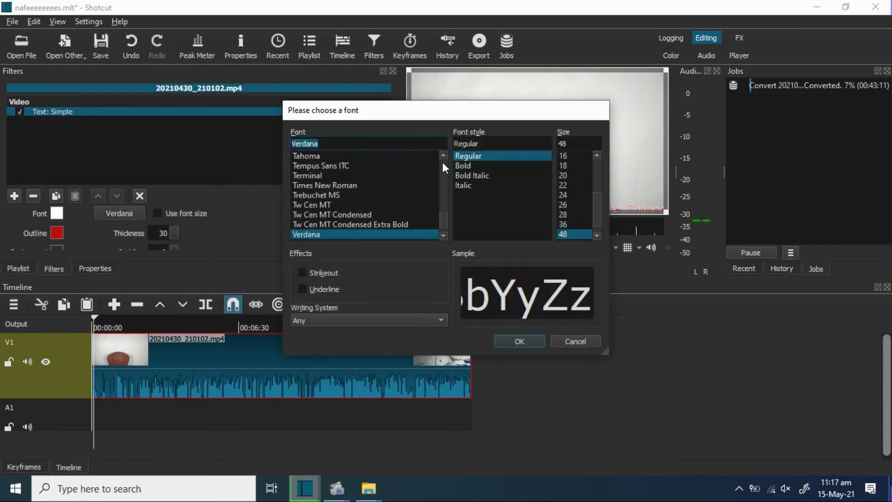
pyautogui.scroll(7, 442, 210)
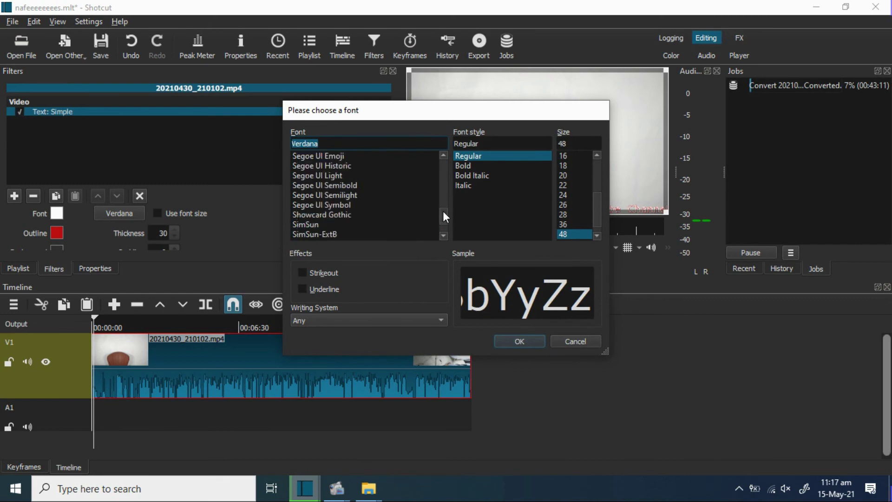
pyautogui.moveTo(443, 211); pyautogui.dragTo(446, 155)
pyautogui.click(467, 165)
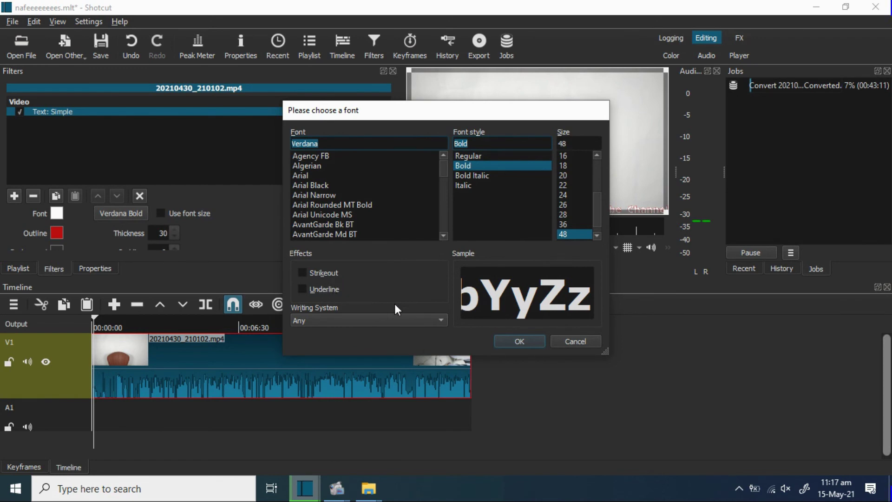
pyautogui.click(521, 341)
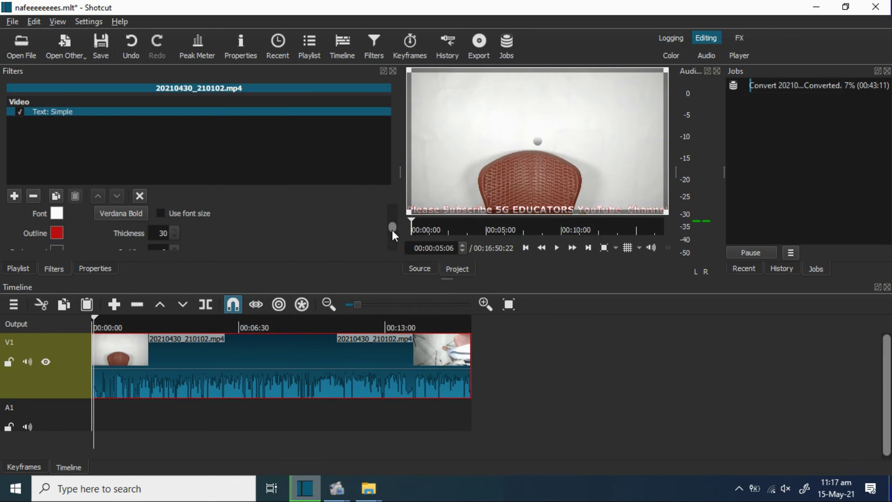
# Try a black background behind the overlay text and replace it with opaque red (#ff0000)
pyautogui.moveTo(392, 230); pyautogui.dragTo(392, 229)
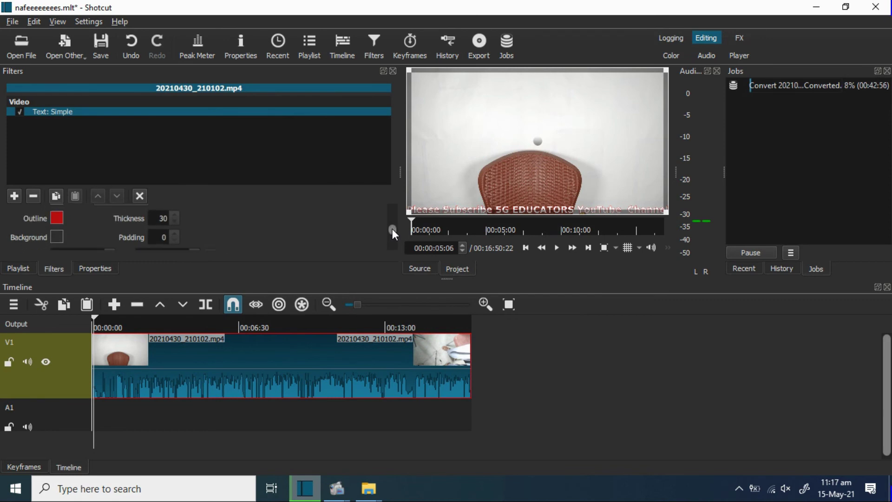
pyautogui.click(56, 237)
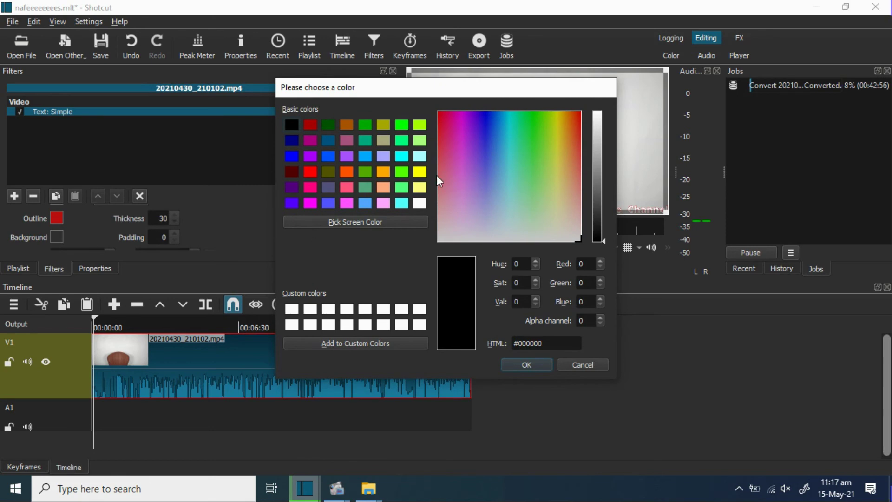
pyautogui.click(542, 365)
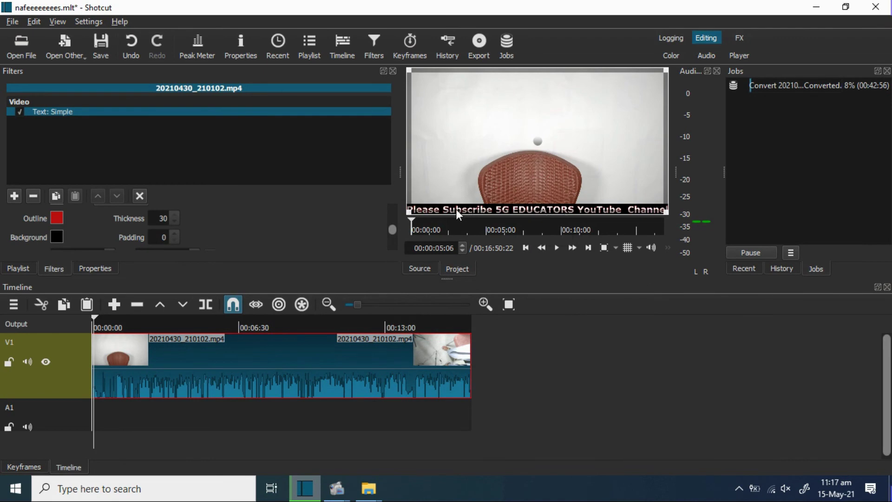
pyautogui.click(57, 237)
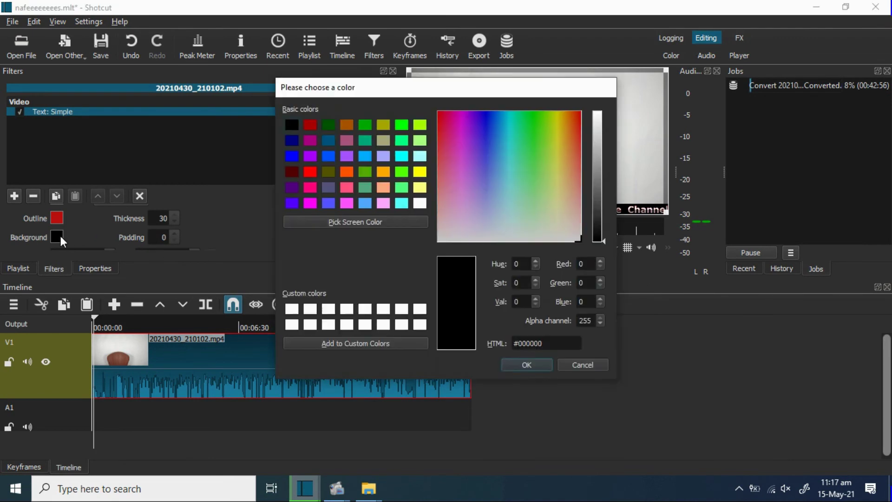
pyautogui.click(311, 172)
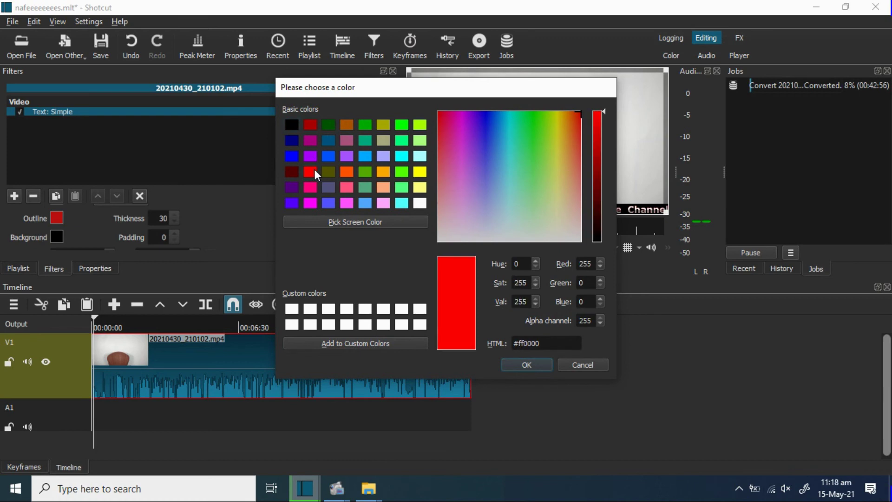
pyautogui.click(528, 365)
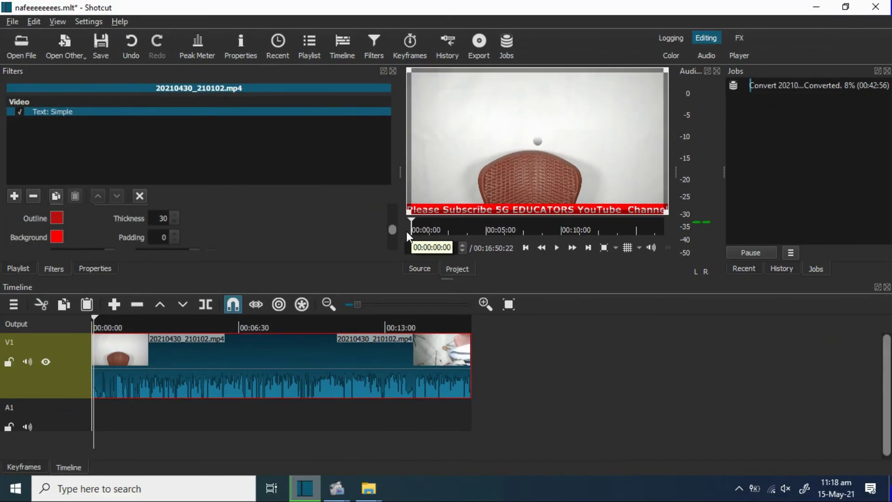
pyautogui.scroll(-2, 396, 231)
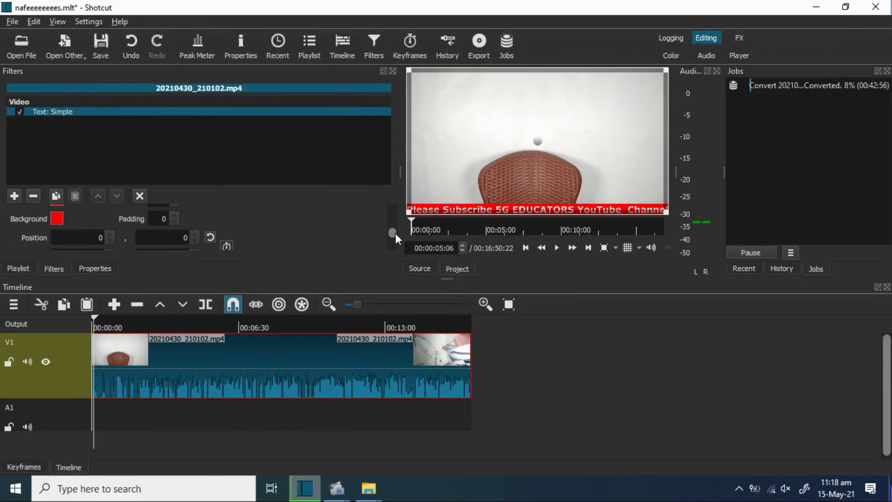
pyautogui.moveTo(395, 234)
pyautogui.mouseDown()
pyautogui.moveTo(395, 251)
pyautogui.moveTo(395, 220)
pyautogui.moveTo(395, 240)
pyautogui.moveTo(398, 229)
pyautogui.mouseUp()
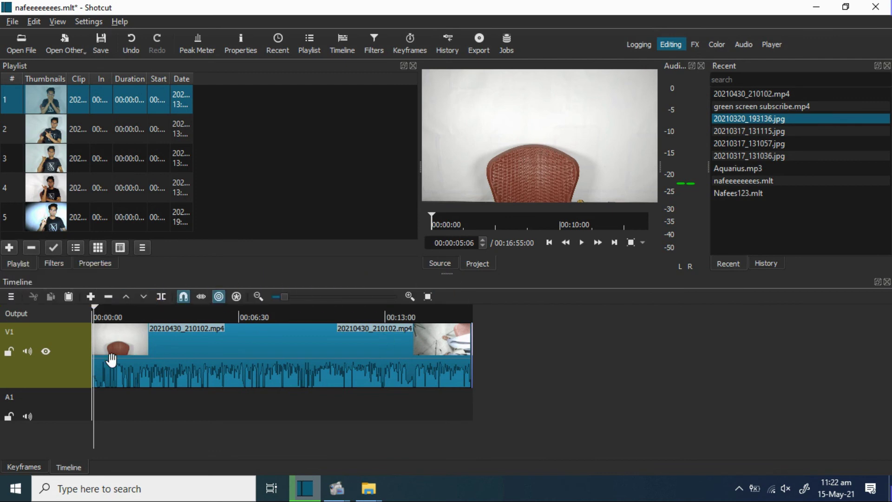
# Add a second video track above V1 in the timeline
pyautogui.rightClick(54, 315)
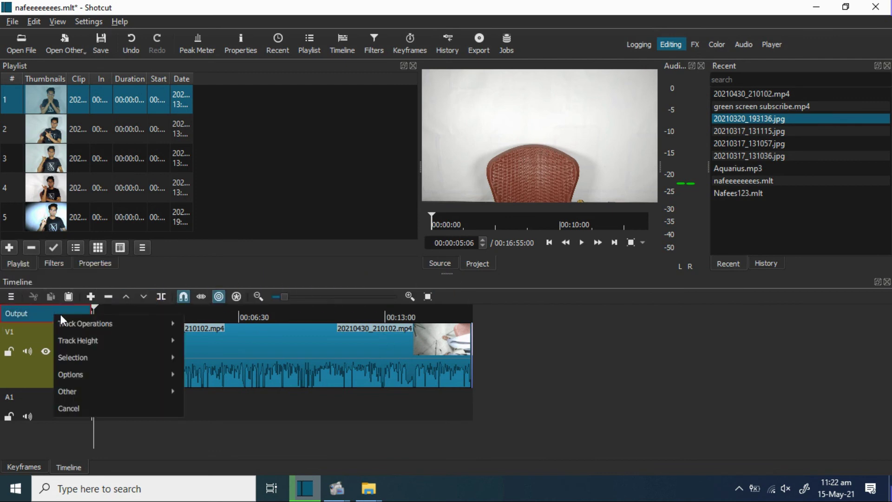
pyautogui.moveTo(92, 326)
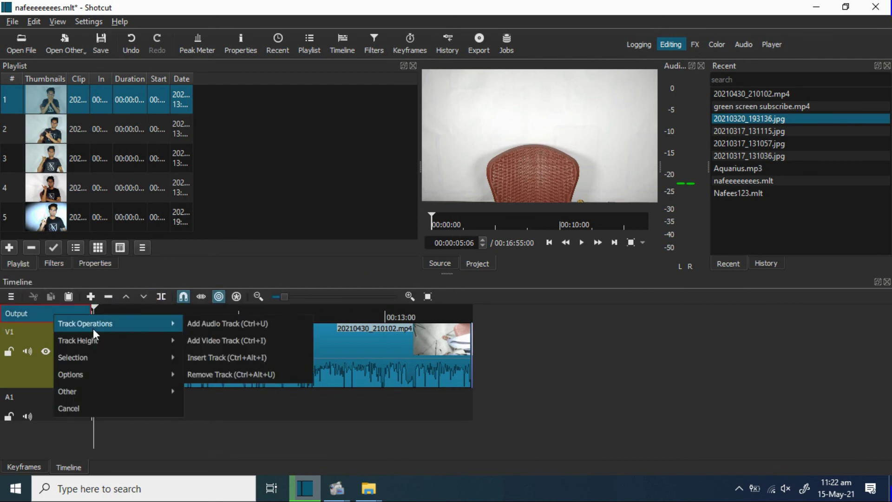
pyautogui.click(223, 342)
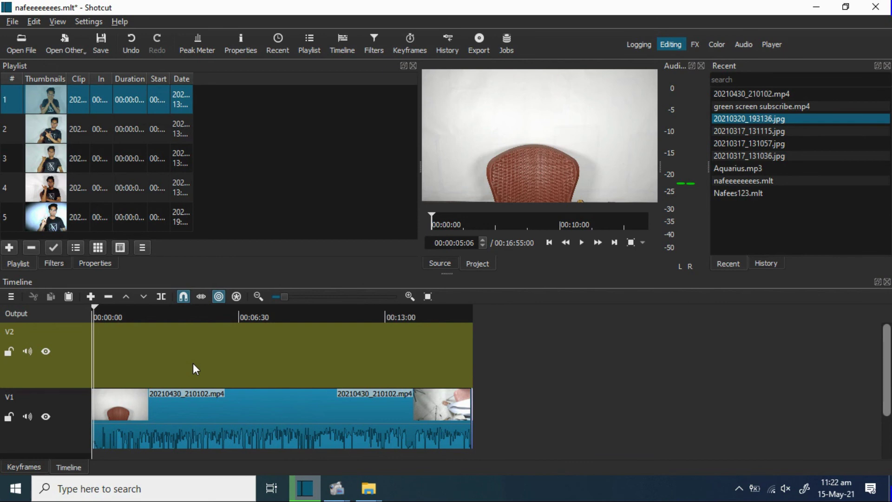
# Open the green screen subscribe video from the FFOutput folder and place it on V2 at about 00:03:50
pyautogui.click(19, 41)
pyautogui.click(156, 108)
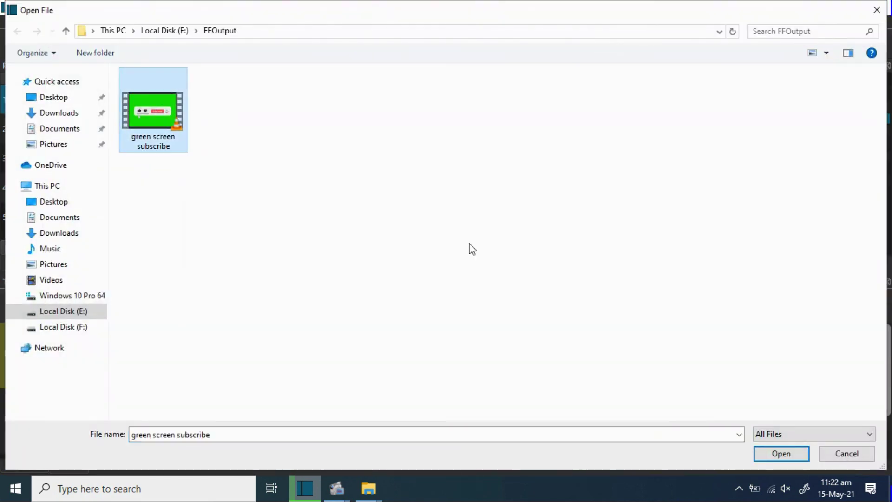
pyautogui.click(793, 453)
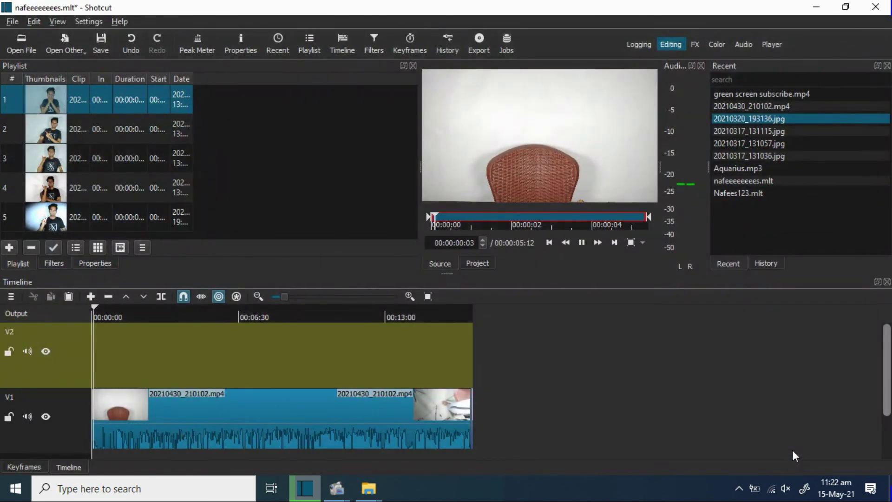
pyautogui.moveTo(539, 182); pyautogui.dragTo(179, 358)
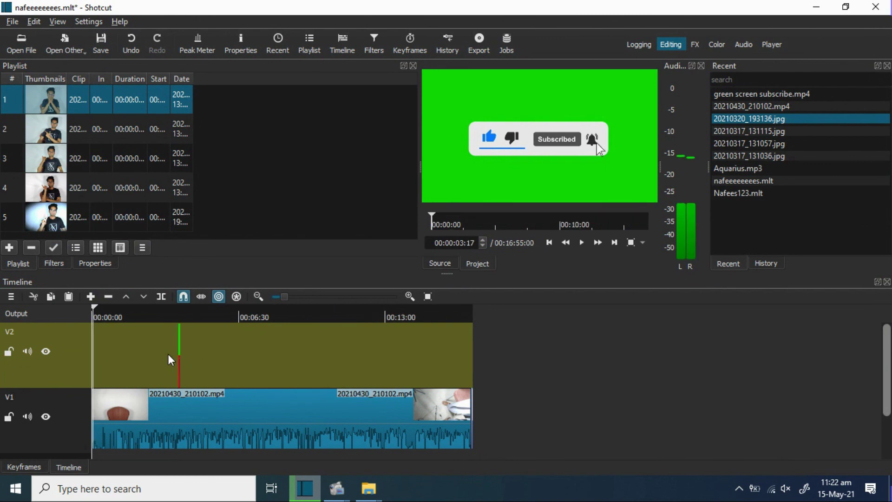
# Move the playhead over the green screen clip at 00:03:52:20 and add a Chroma Key: Simple filter to that clip
pyautogui.moveTo(286, 298); pyautogui.dragTo(305, 300)
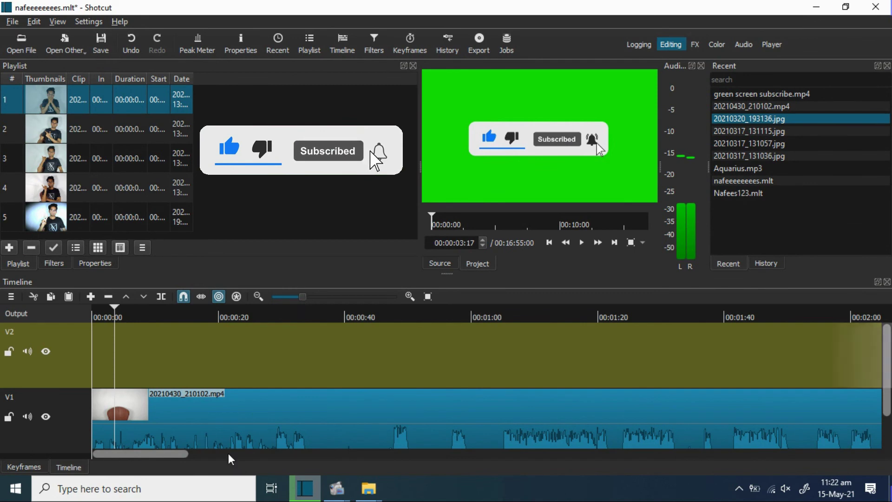
pyautogui.moveTo(186, 458); pyautogui.dragTo(333, 455)
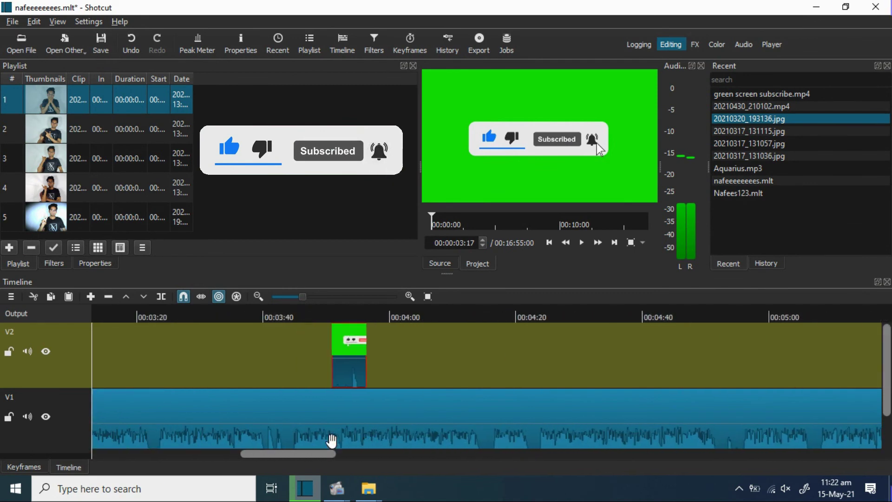
pyautogui.click(344, 315)
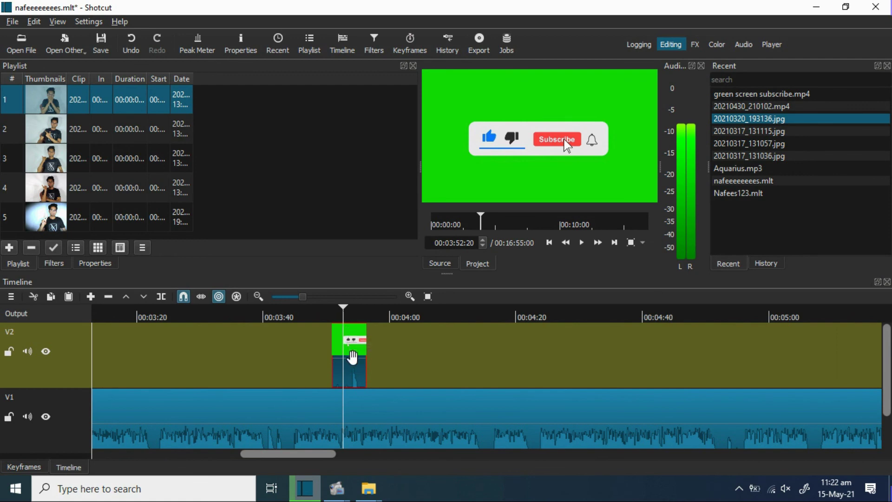
pyautogui.click(58, 267)
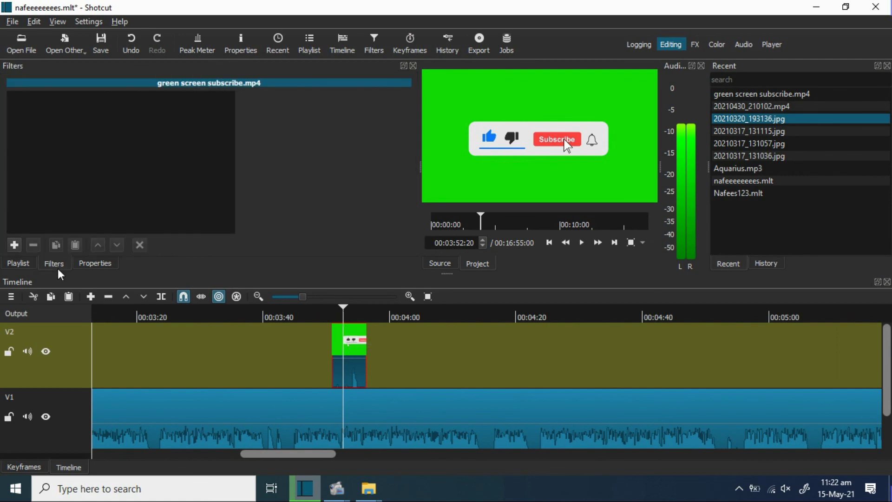
pyautogui.click(18, 249)
pyautogui.write('c')
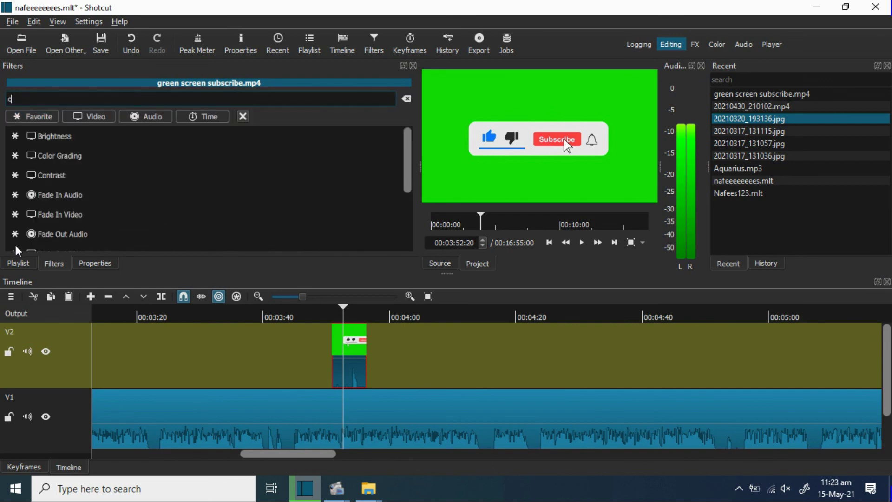
pyautogui.write('hro')
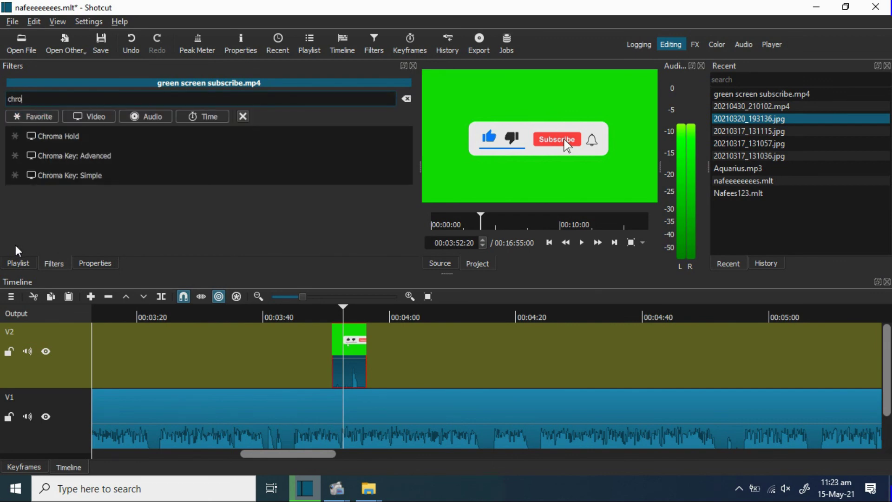
pyautogui.click(102, 177)
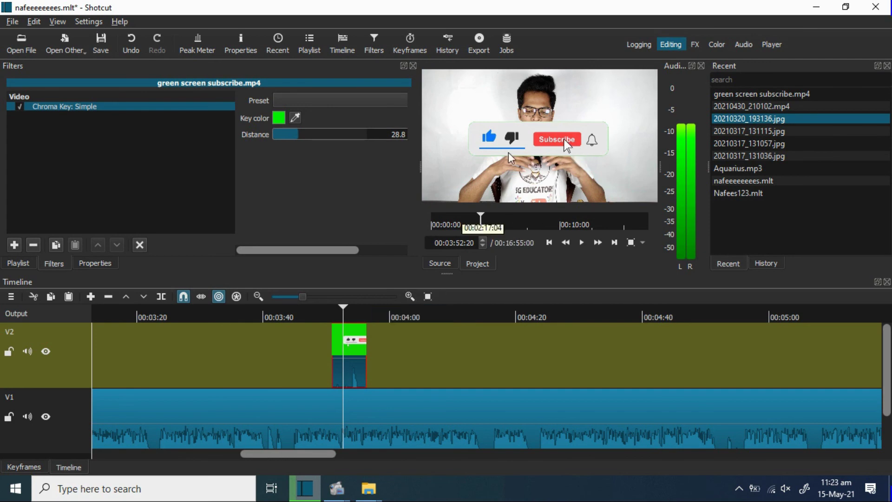
pyautogui.moveTo(511, 158); pyautogui.dragTo(495, 199)
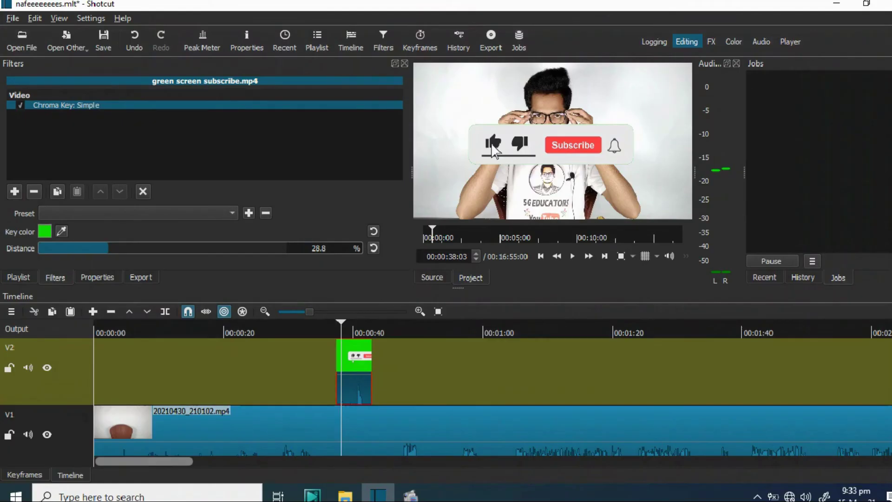
# Add a Size, Position & Rotate filter to the green screen subscribe clip and shrink the overlay toward the frame's upper-left corner
pyautogui.click(14, 191)
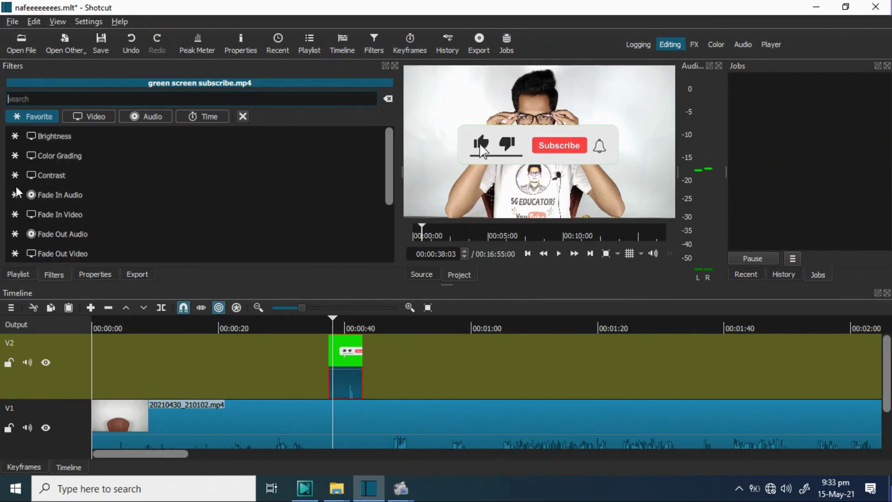
pyautogui.write('size')
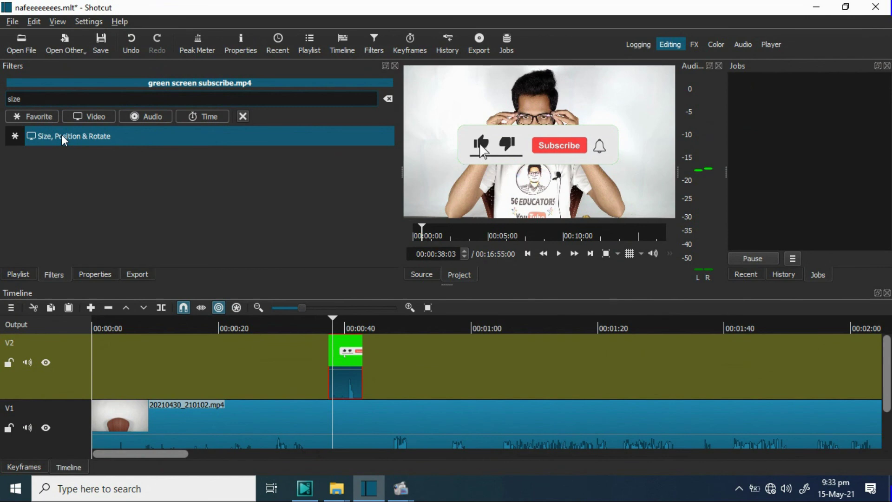
pyautogui.click(61, 136)
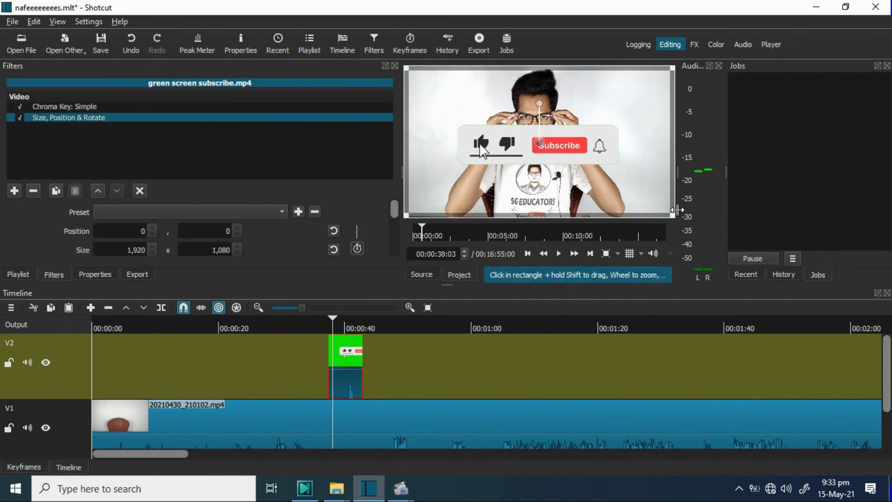
pyautogui.moveTo(674, 215); pyautogui.dragTo(431, 146)
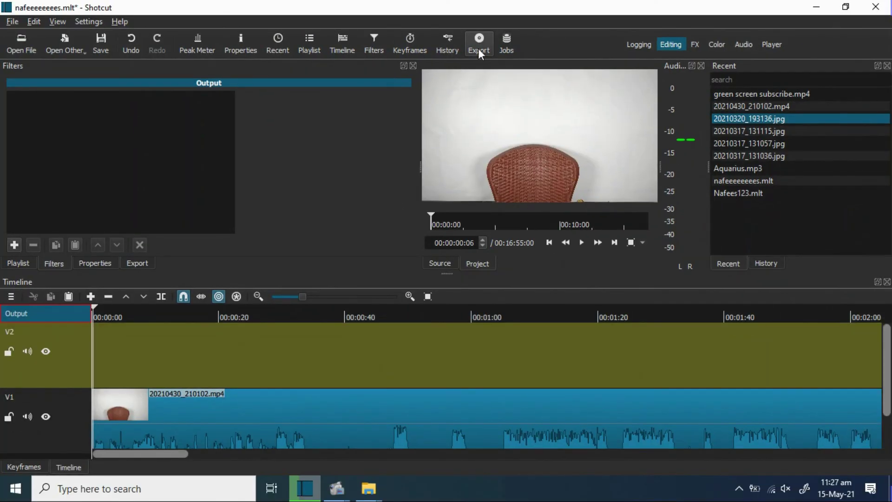
# Show the advanced export settings for the YouTube preset and choose mp4 as the format
pyautogui.click(478, 48)
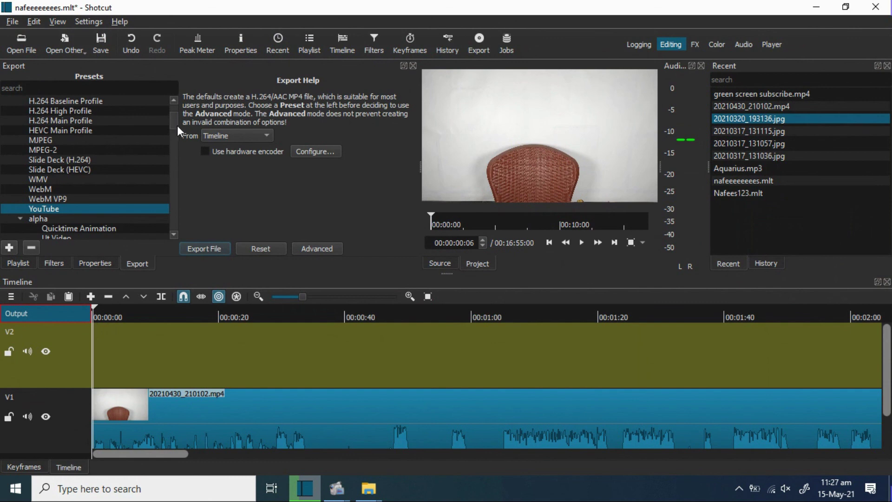
pyautogui.moveTo(177, 125)
pyautogui.mouseDown()
pyautogui.moveTo(176, 114)
pyautogui.moveTo(172, 127)
pyautogui.mouseUp()
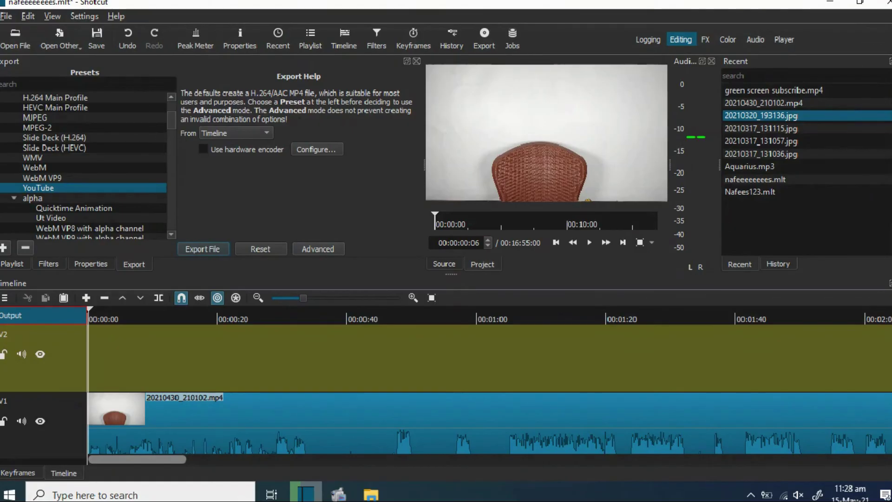
pyautogui.click(314, 249)
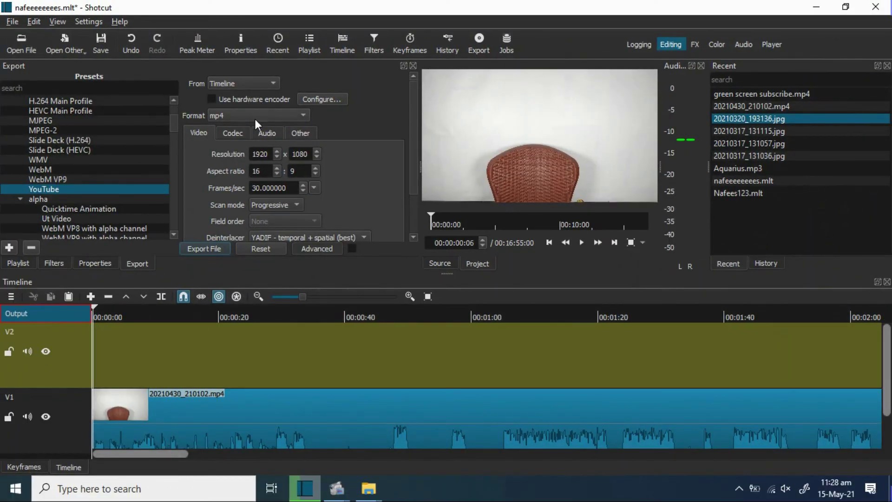
pyautogui.click(255, 119)
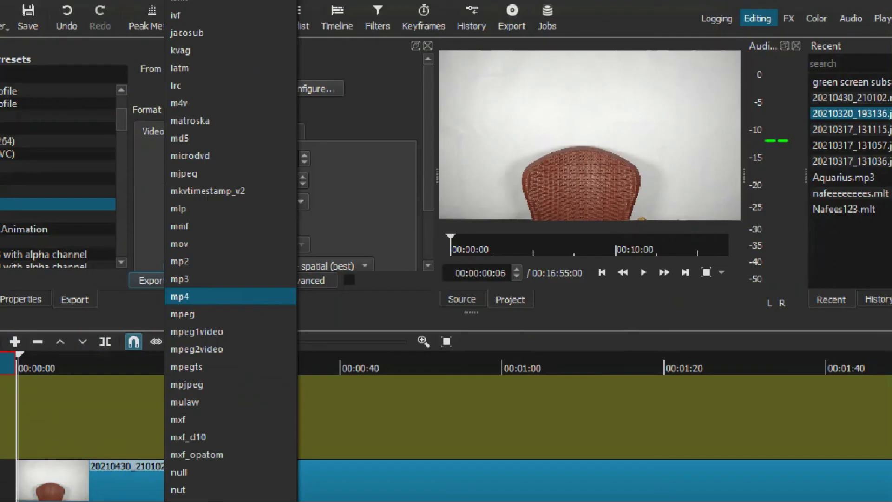
pyautogui.click(230, 296)
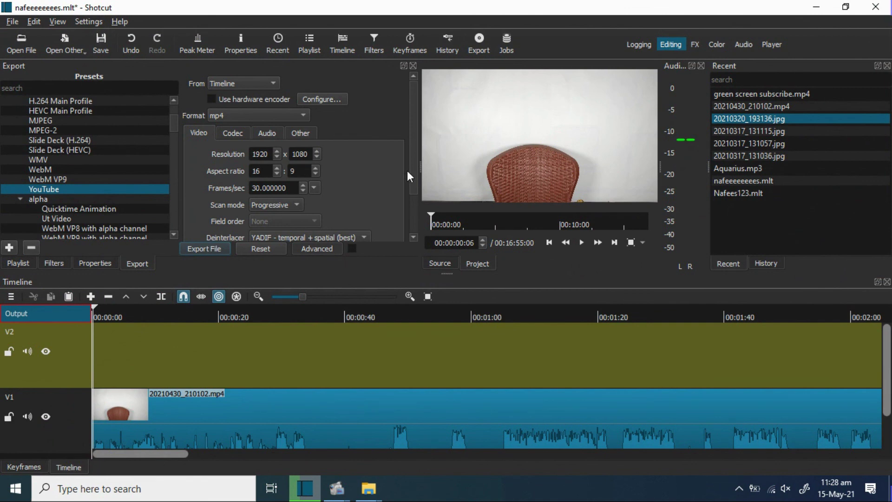
# Review the export's video, codec and audio settings, including resolution, frame rate, deinterlacer and the available codecs
pyautogui.moveTo(410, 171); pyautogui.dragTo(410, 183)
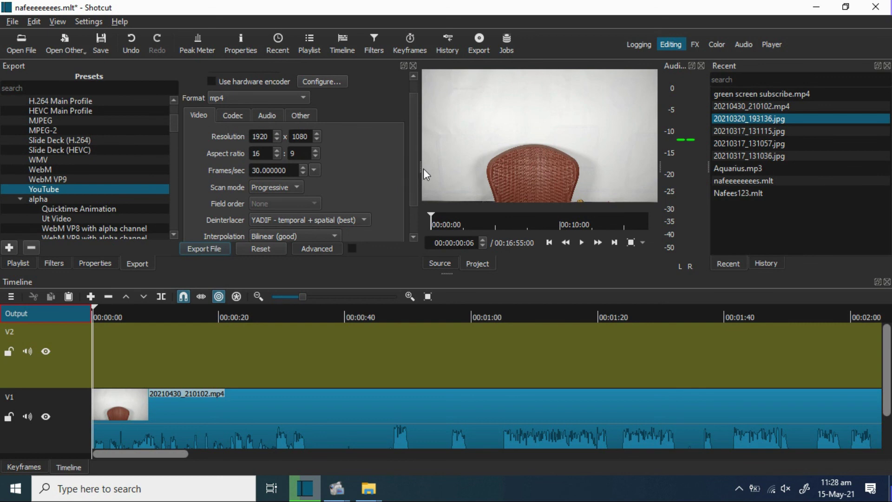
pyautogui.moveTo(424, 169); pyautogui.dragTo(407, 206)
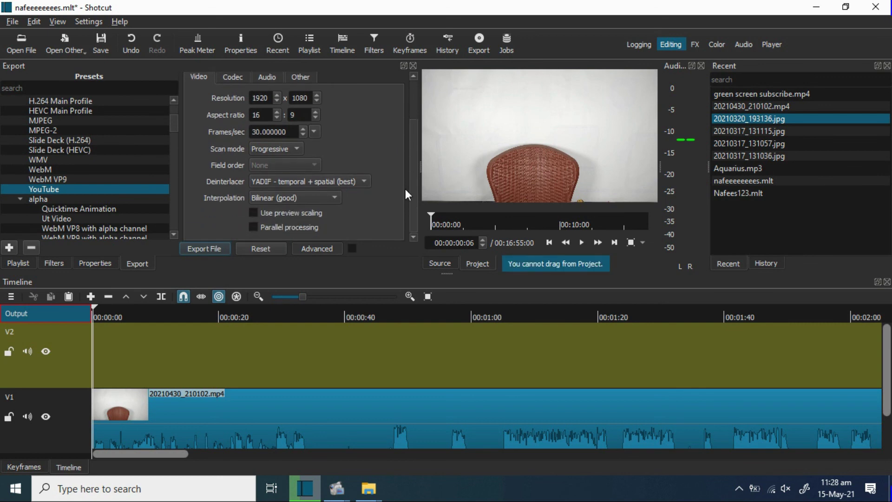
pyautogui.scroll(2, 241, 97)
pyautogui.click(239, 133)
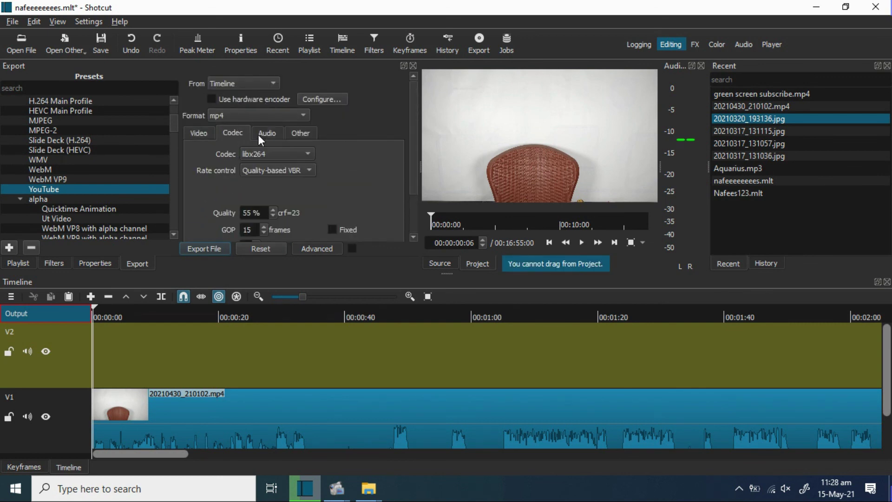
pyautogui.click(258, 135)
pyautogui.click(238, 135)
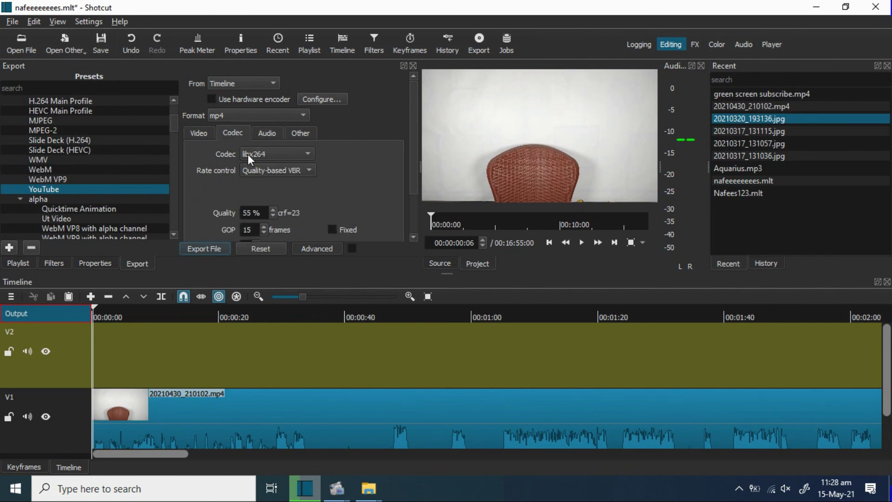
pyautogui.click(288, 152)
pyautogui.click(339, 165)
pyautogui.click(197, 135)
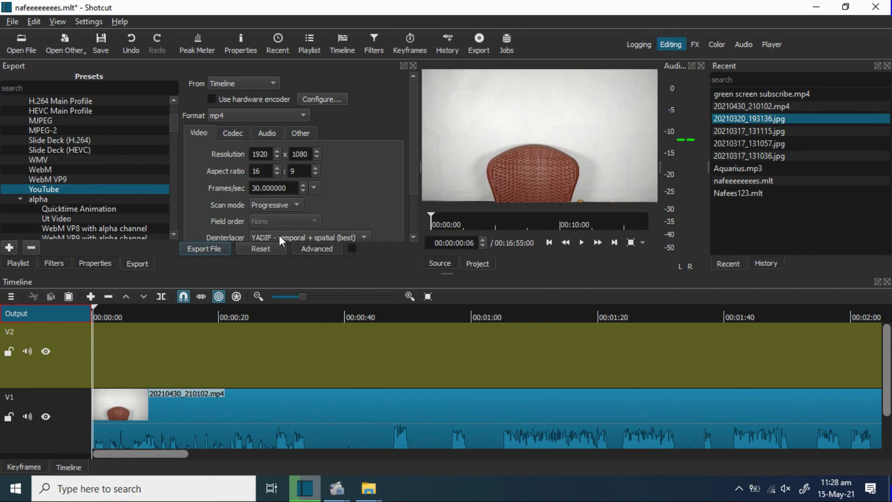
# Export the timeline as an mp4 file to the Videos folder, using the project's name as the file name
pyautogui.click(214, 248)
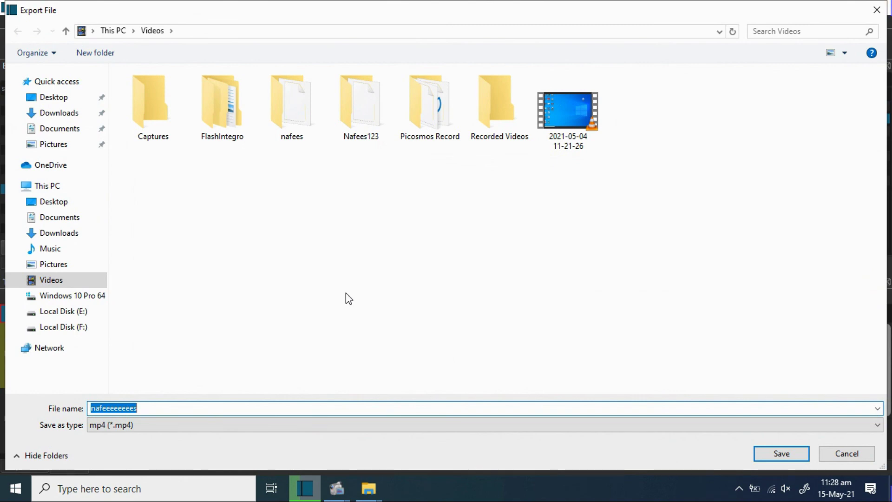
pyautogui.click(789, 456)
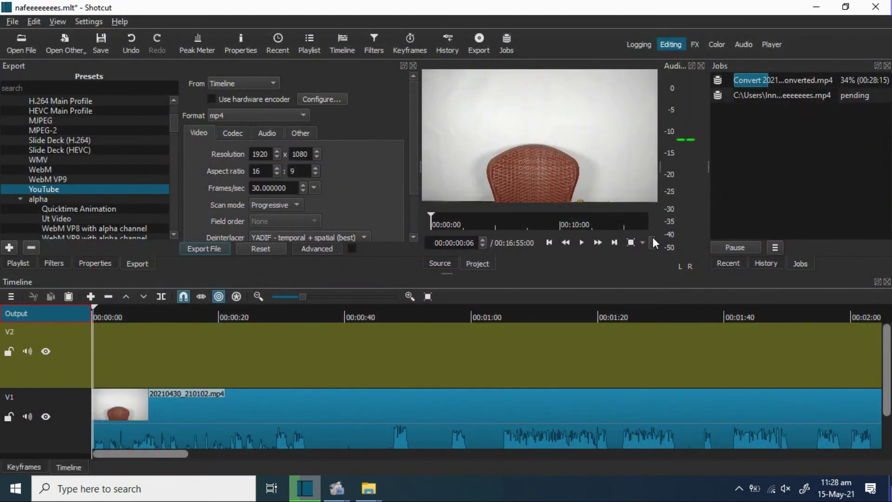